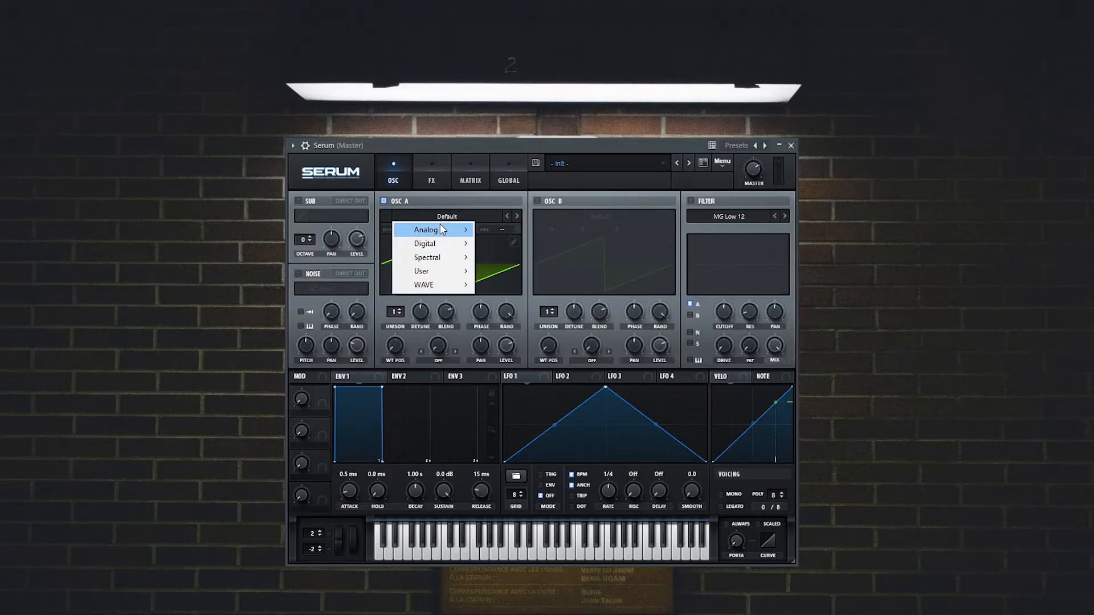
Load the Analog_BD_Sin wavetable into oscillator A and set its octave to -2
mouse_move(439, 225)
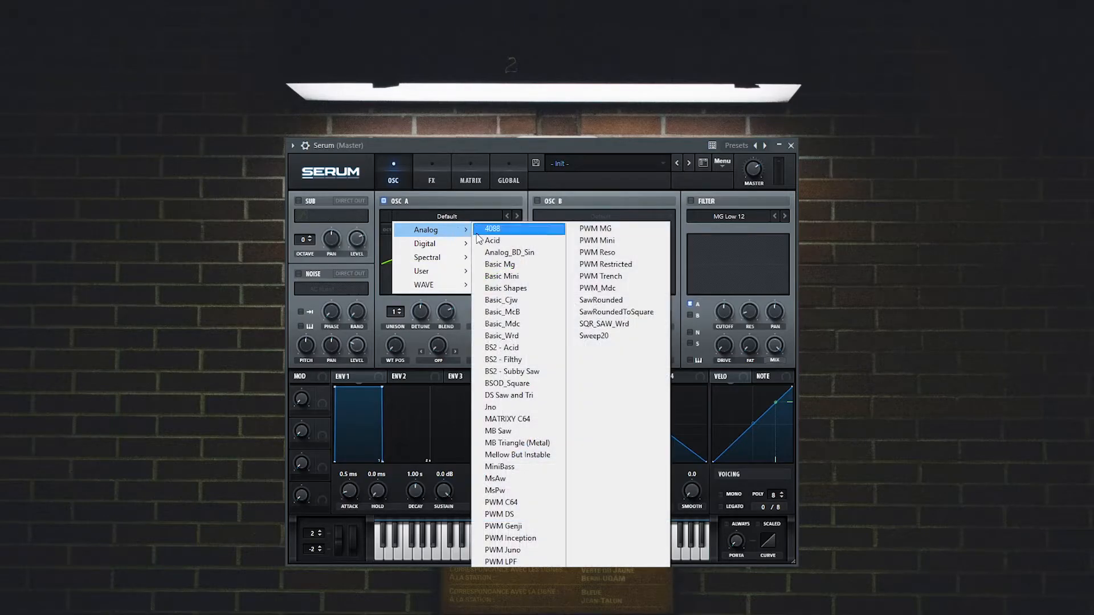
left_click(512, 252)
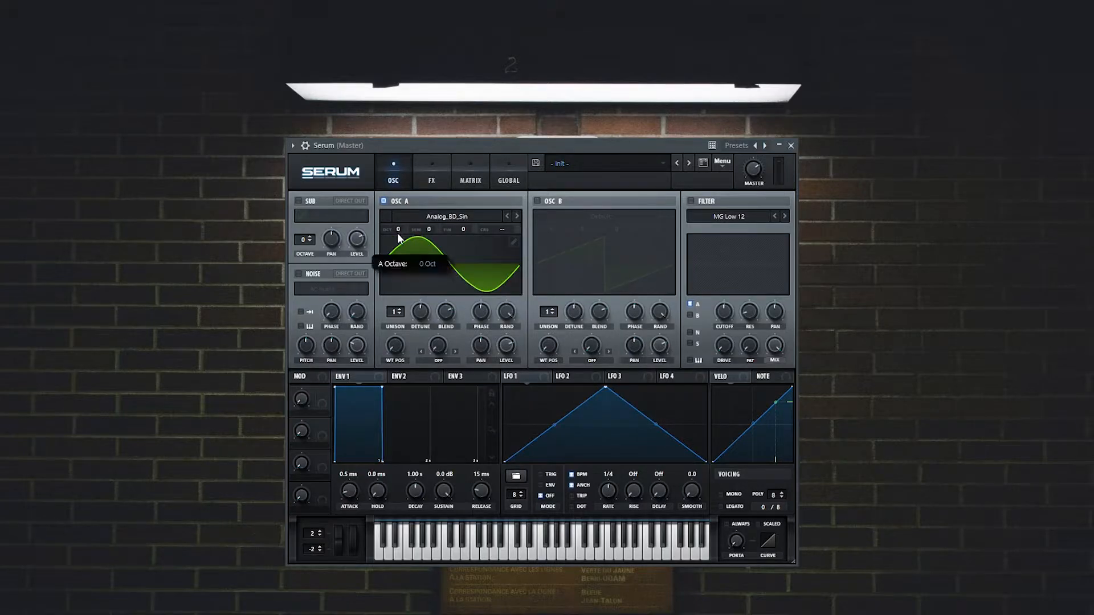
left_click_drag(400, 245, 395, 257)
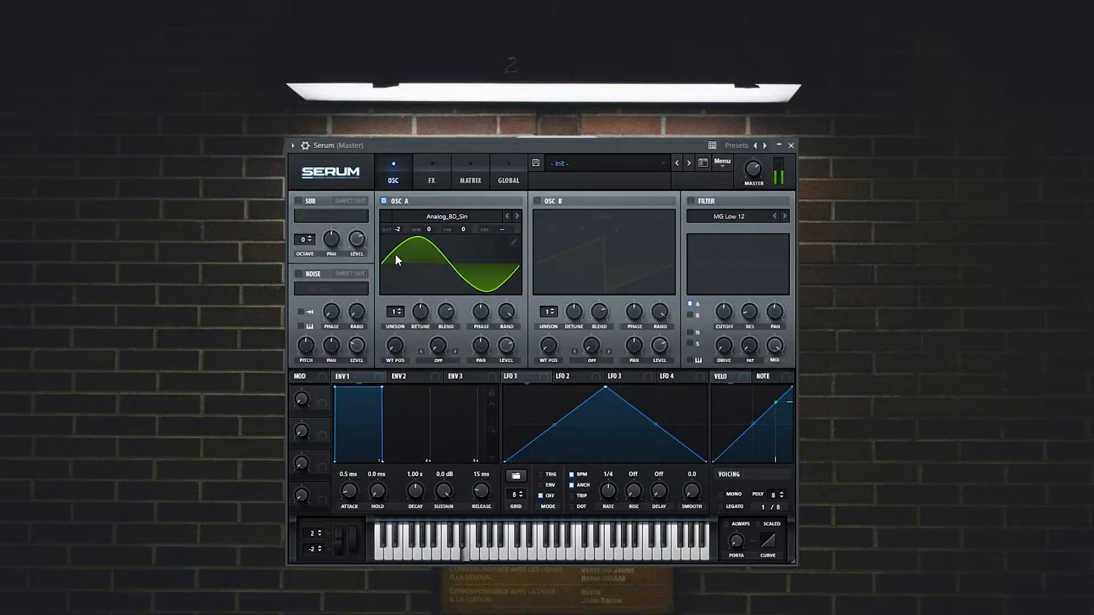
Enable oscillator B with the Basic Shapes wavetable moved to its saw shape, and set its octave to -2
left_click(535, 199)
left_click(573, 218)
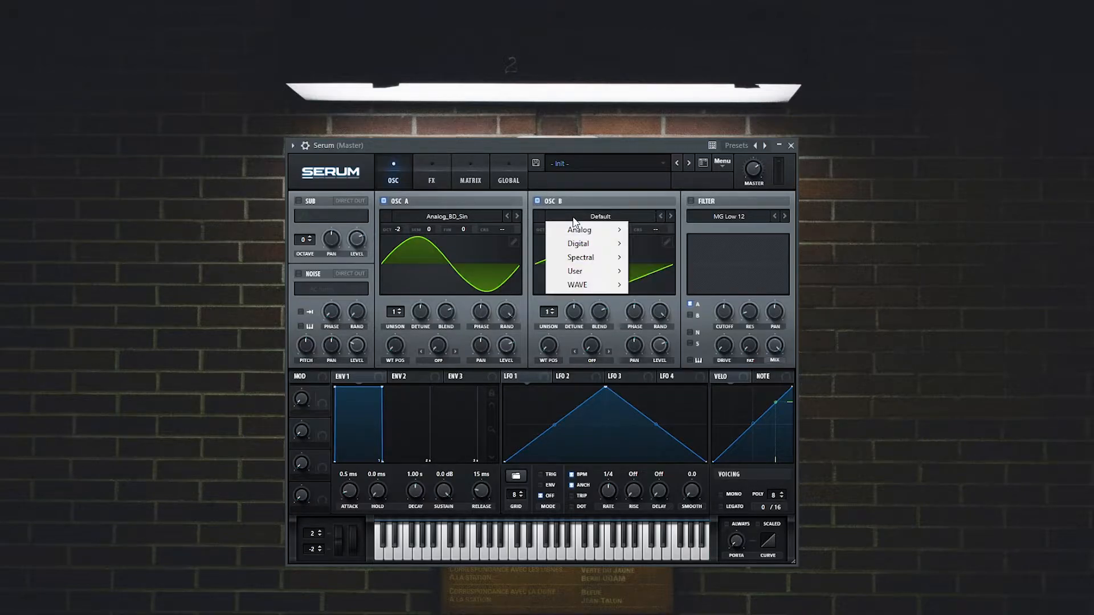
mouse_move(581, 230)
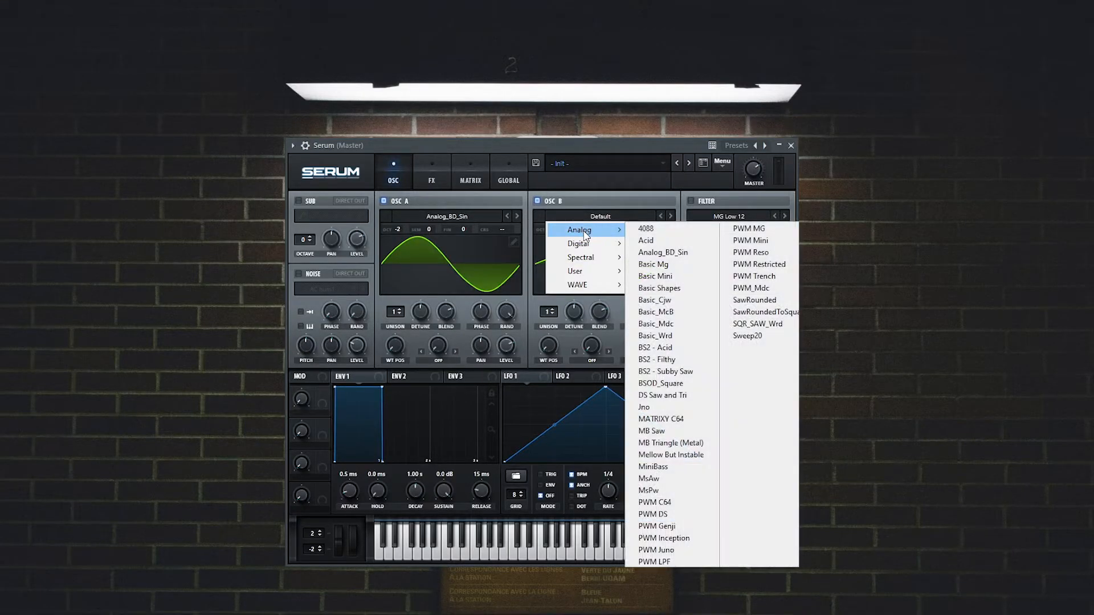
left_click(680, 288)
left_click_drag(544, 349, 548, 255)
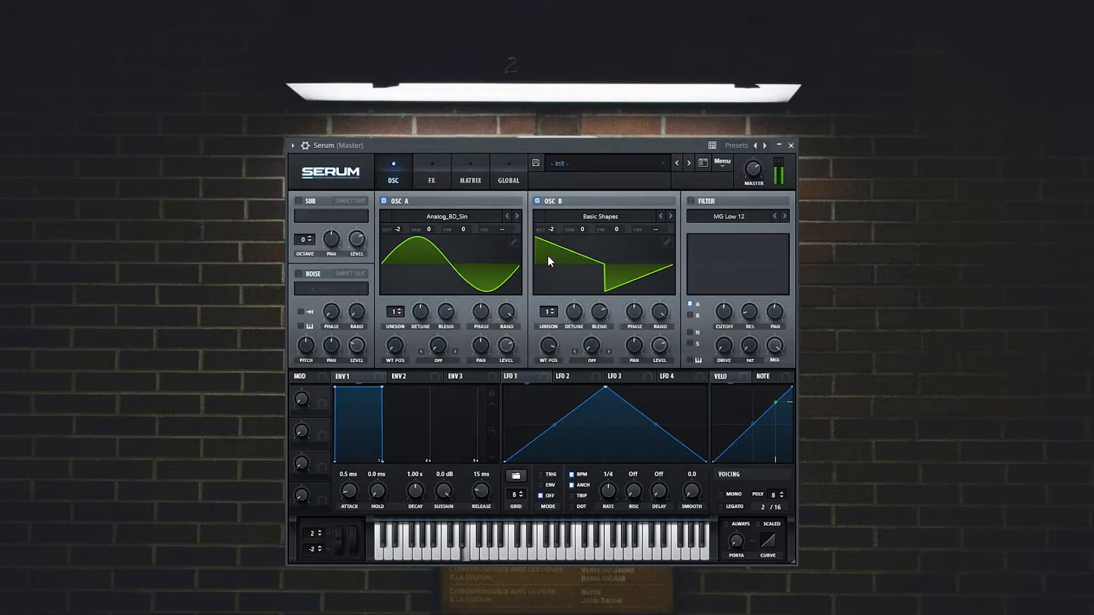
Enable the sub oscillator at octave 2 and route it direct out
left_click(298, 201)
left_click(311, 237)
left_click(311, 237)
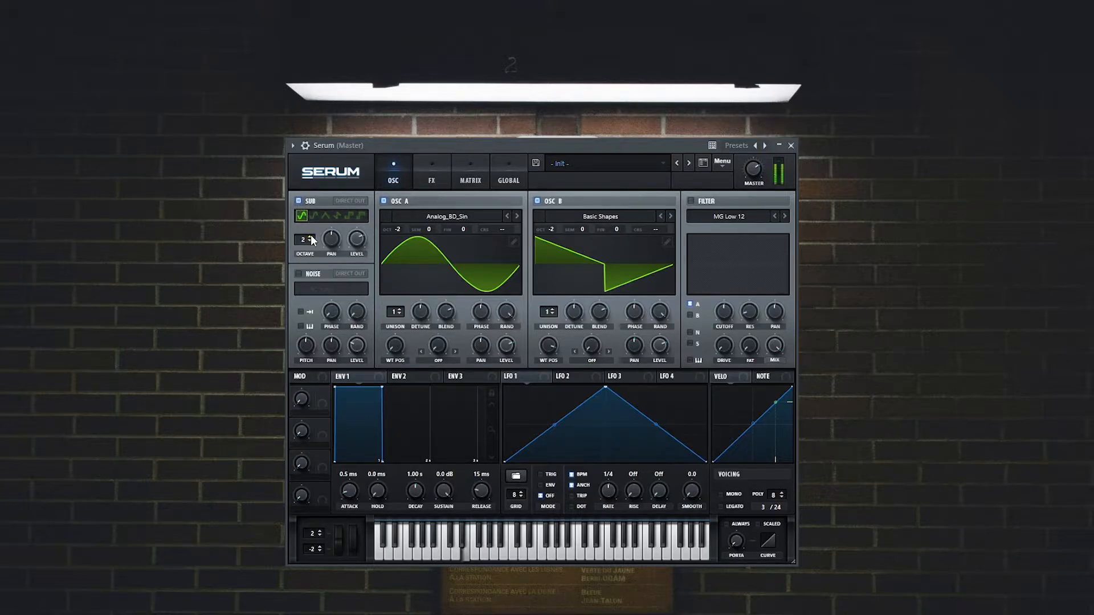
left_click(343, 202)
Enable the noise oscillator with the FP_Inharms sample Inharmx 8, key tracking on, and lower its level
left_click(299, 274)
left_click(322, 289)
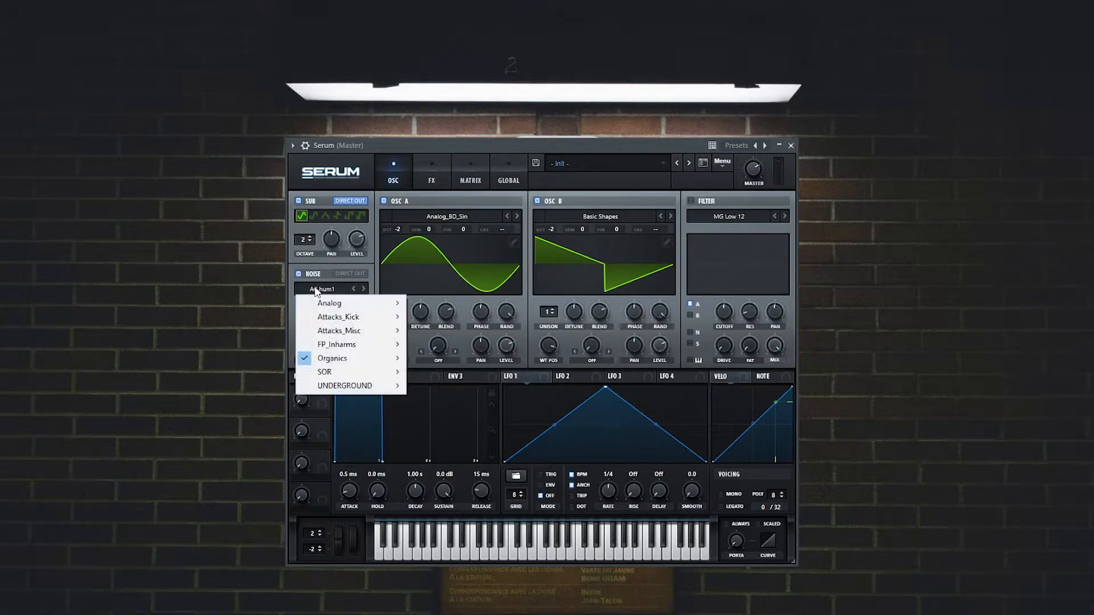
mouse_move(363, 346)
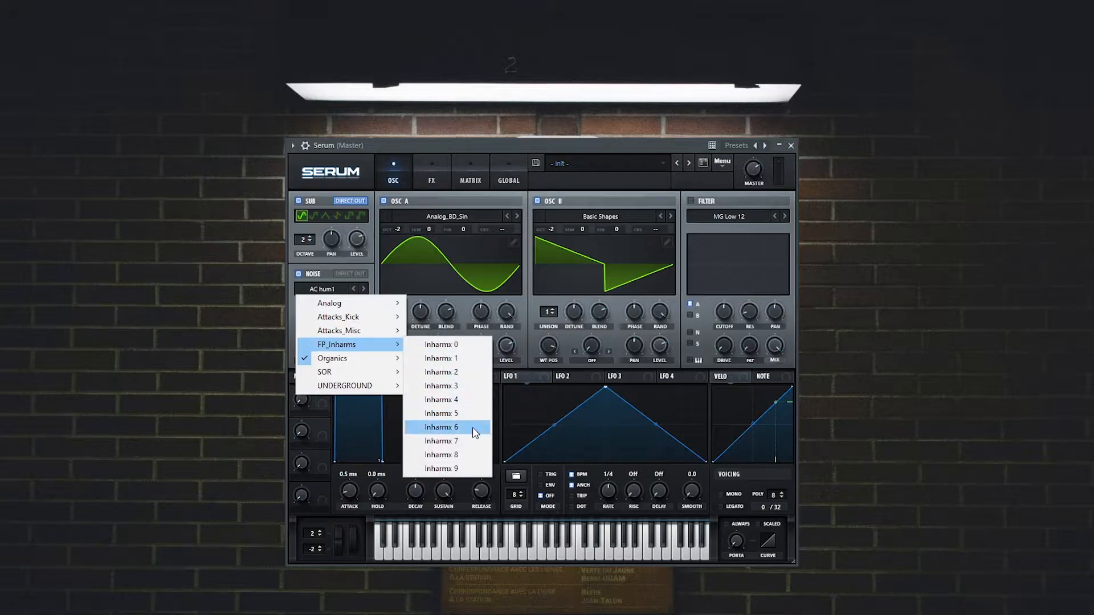
left_click(461, 454)
left_click_drag(357, 345, 354, 380)
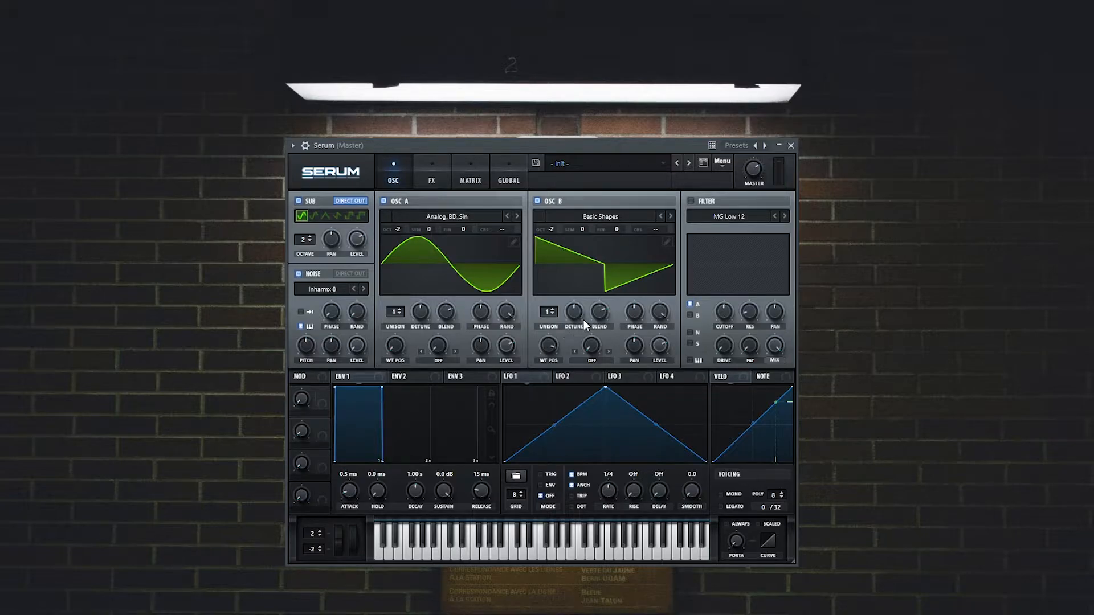
Set oscillator B's warp mode to FM Sub Osc with an amount of 28%
left_click(591, 363)
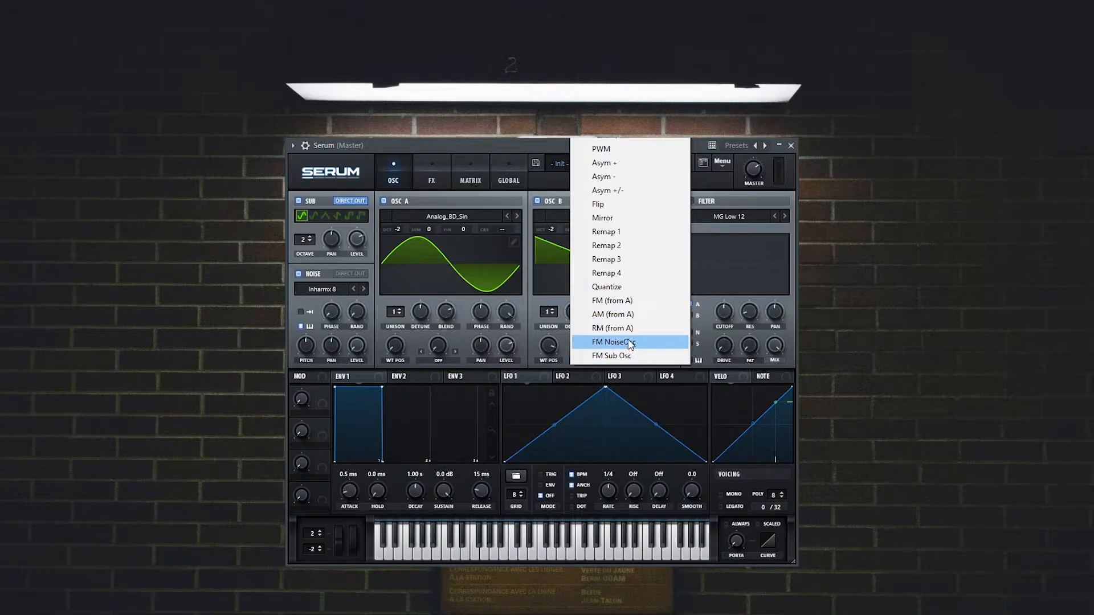
left_click(630, 356)
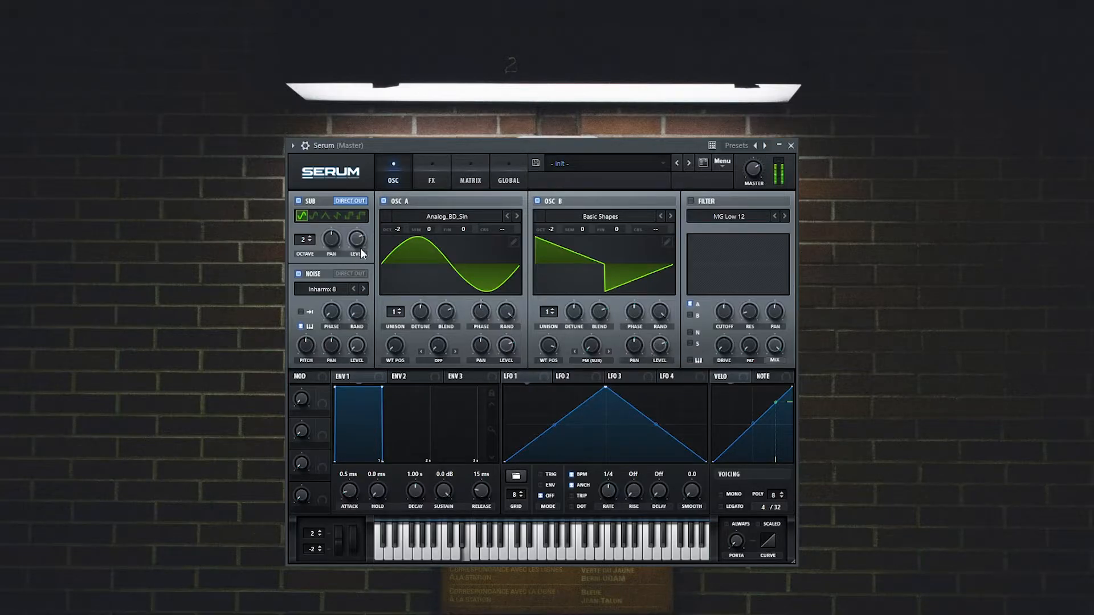
left_click_drag(592, 346, 590, 309)
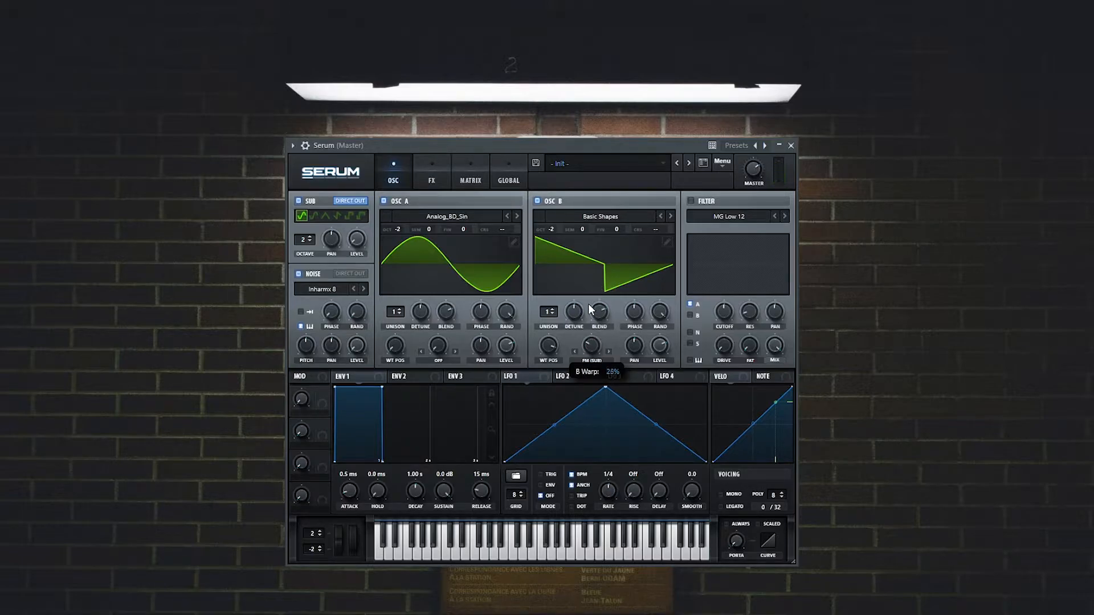
Enable the MG Low 12 filter with a lowered cutoff and route oscillators A, B, noise and sub through it
left_click(690, 201)
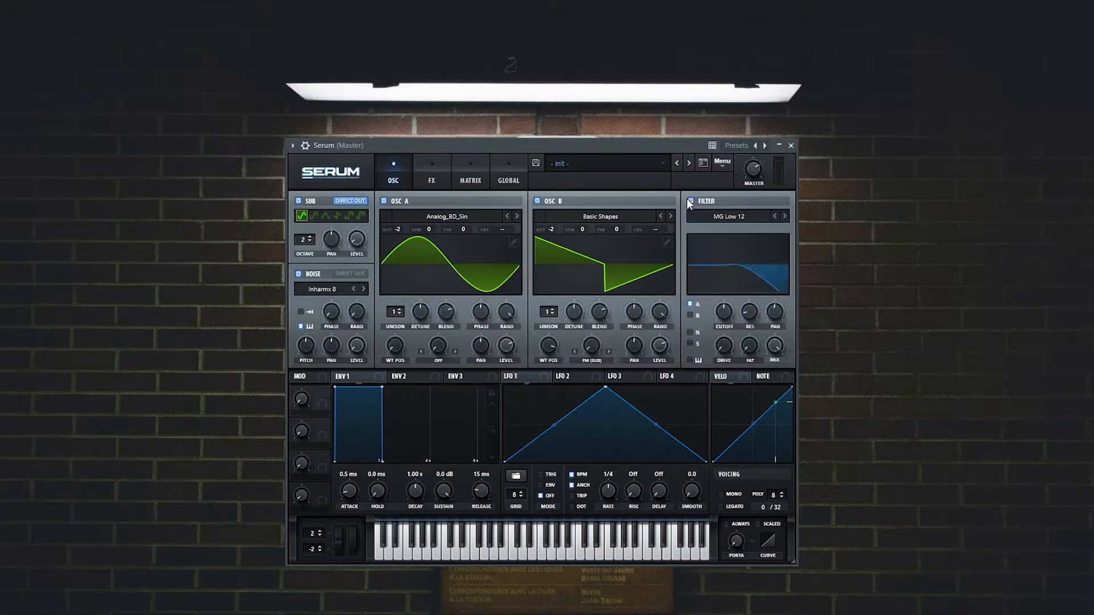
left_click_drag(712, 311, 699, 333)
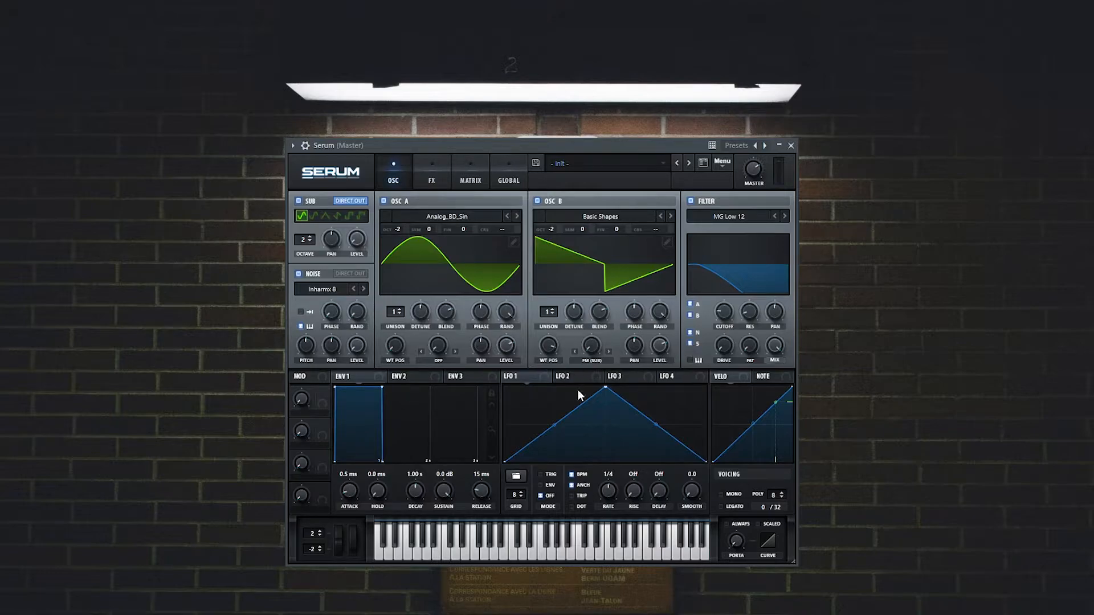
Reshape LFO 1 with its peak at a quarter of the cycle, a bowed rise and a curved decay, running in envelope mode
left_click_drag(602, 388, 556, 374)
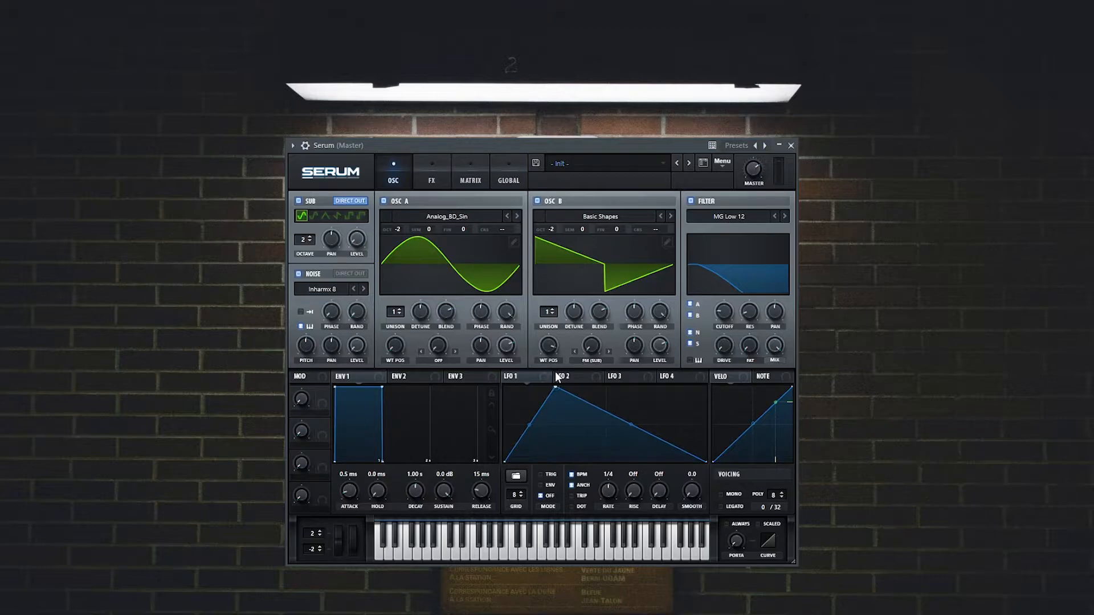
left_click_drag(530, 423, 524, 416)
left_click_drag(629, 424, 618, 439)
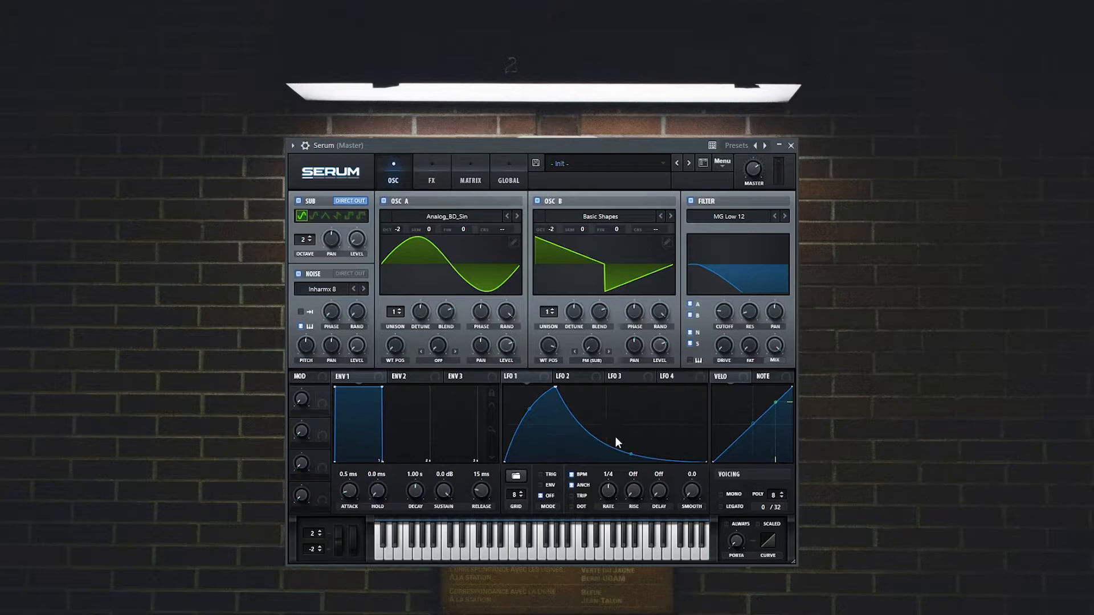
left_click(551, 485)
Assign LFO 1 to the filter cutoff and the noise level
left_click_drag(516, 376, 719, 311)
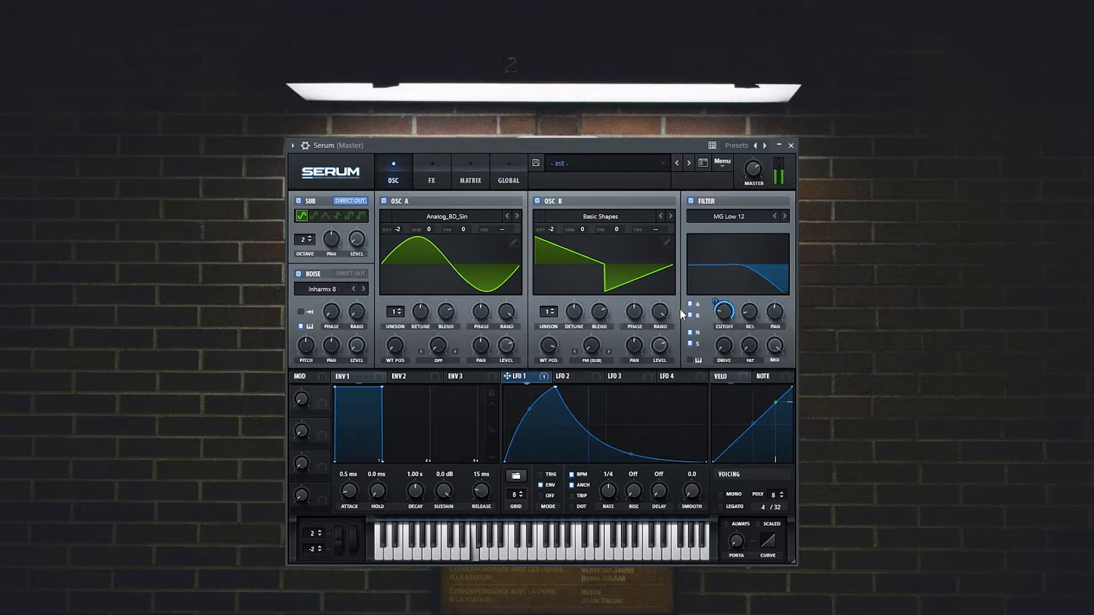
left_click_drag(519, 376, 354, 387)
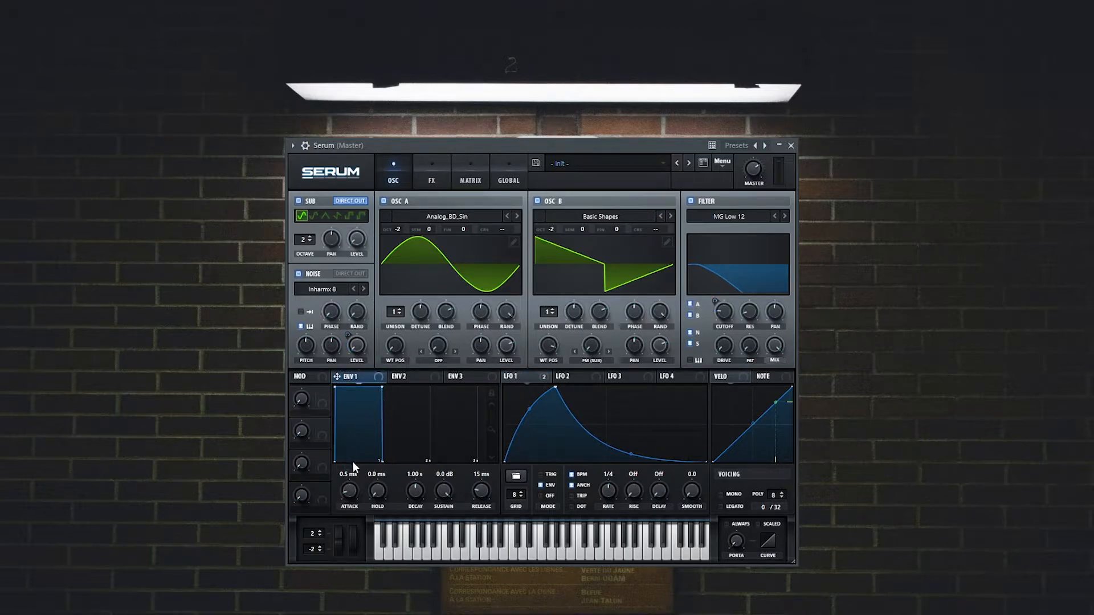
Set envelope 1 to 52 ms attack, 290 ms decay, -oo dB sustain and 141 ms release, and bow its decay curve outward
double_click(350, 488)
type("52")
key("Return")
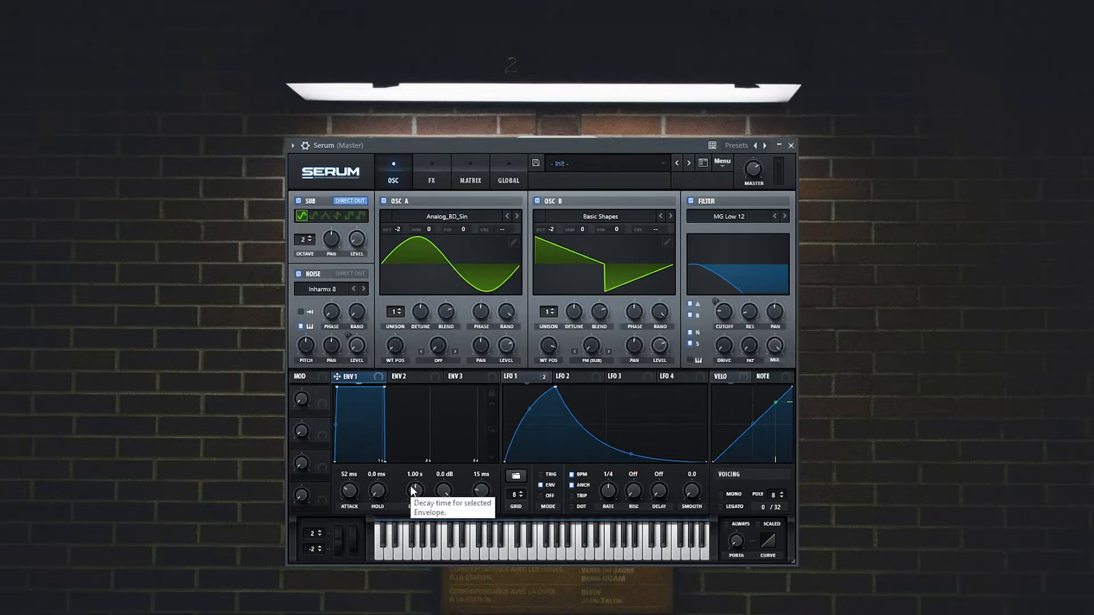
left_click_drag(414, 489, 409, 499)
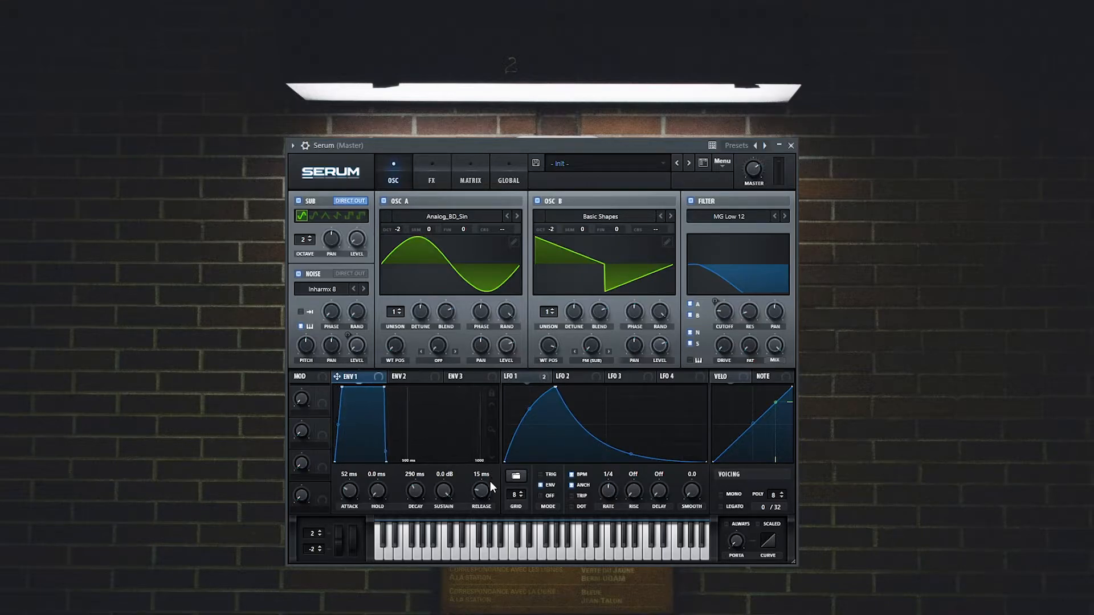
left_click_drag(482, 489, 490, 476)
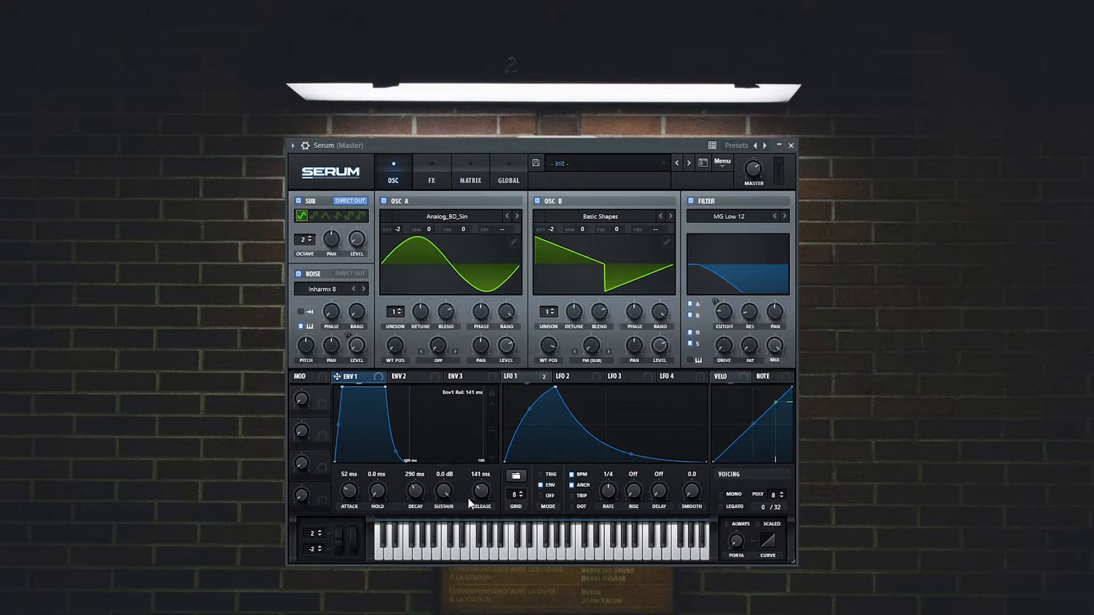
left_click_drag(439, 496, 414, 612)
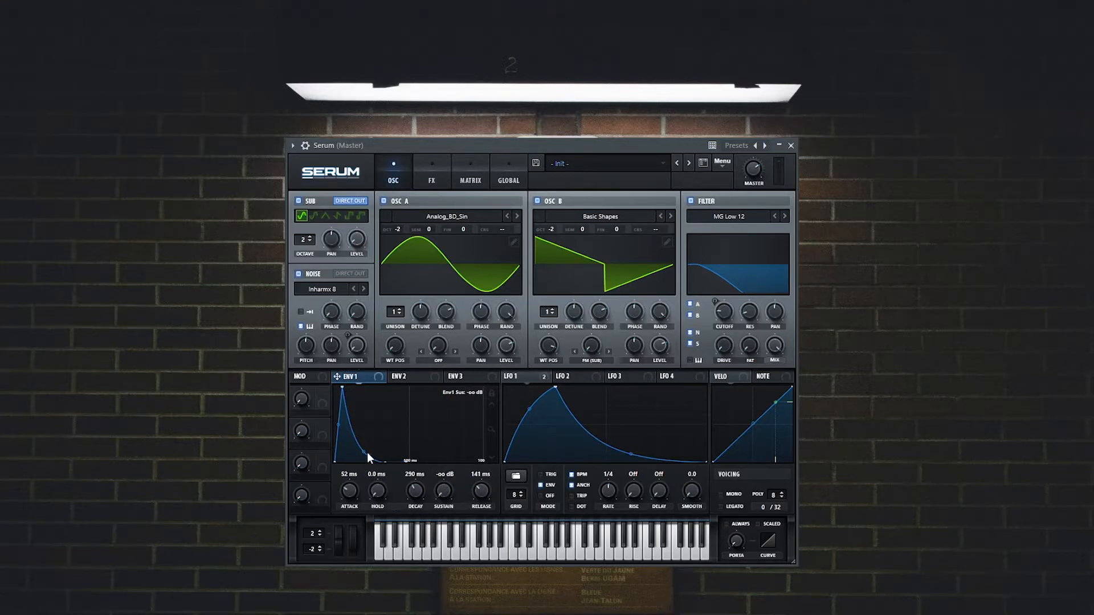
left_click_drag(364, 442, 364, 422)
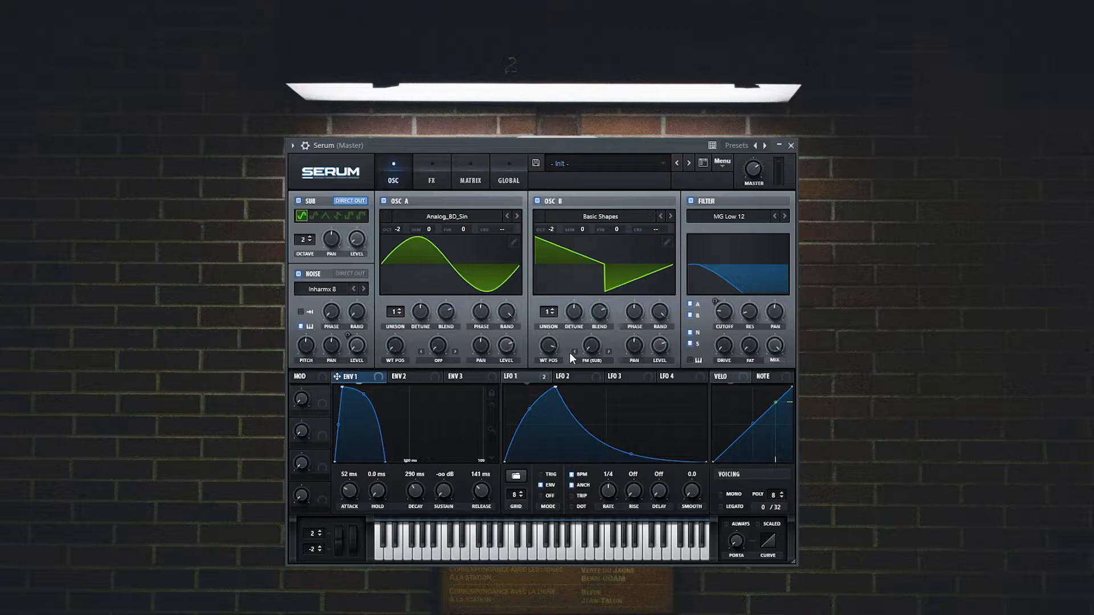
Reshape LFO 2 to start at half height at the beginning of the cycle and fall off in a steep curve
left_click(574, 376)
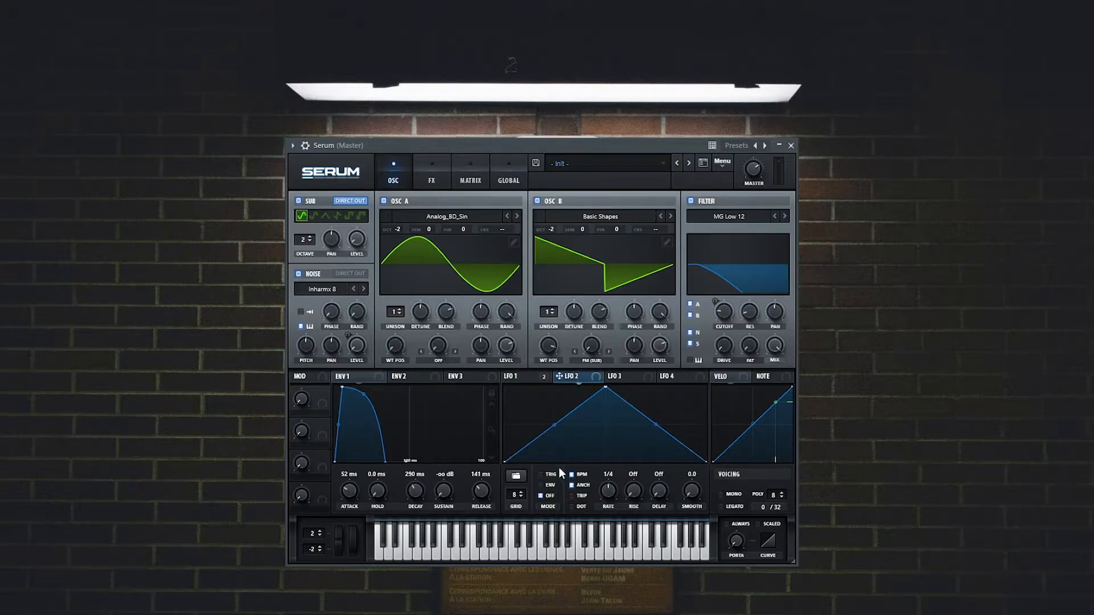
left_click_drag(606, 388, 490, 427)
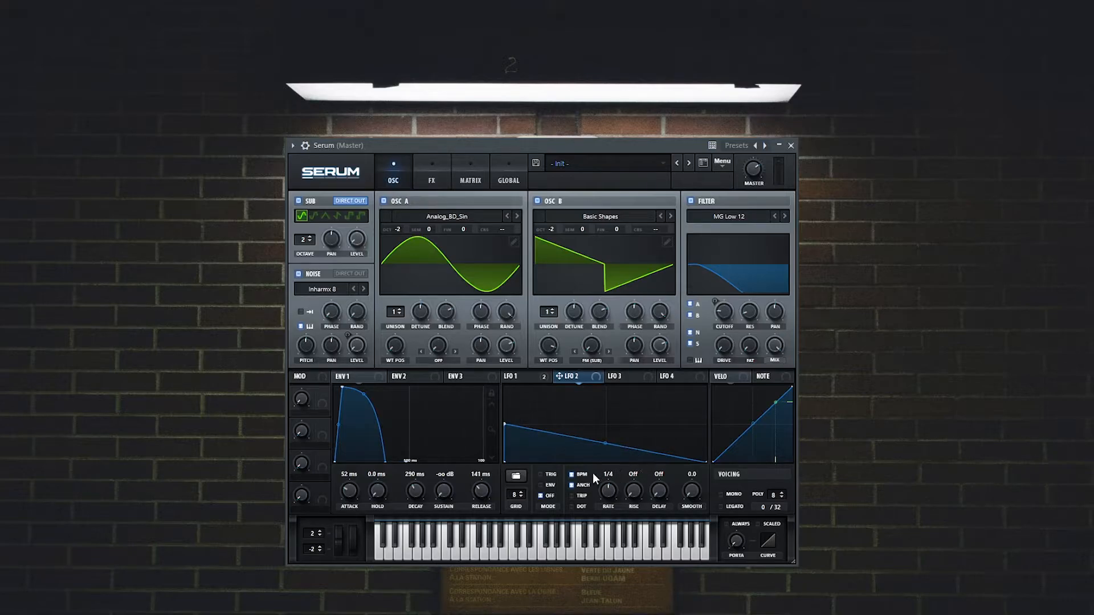
left_click_drag(604, 454, 601, 482)
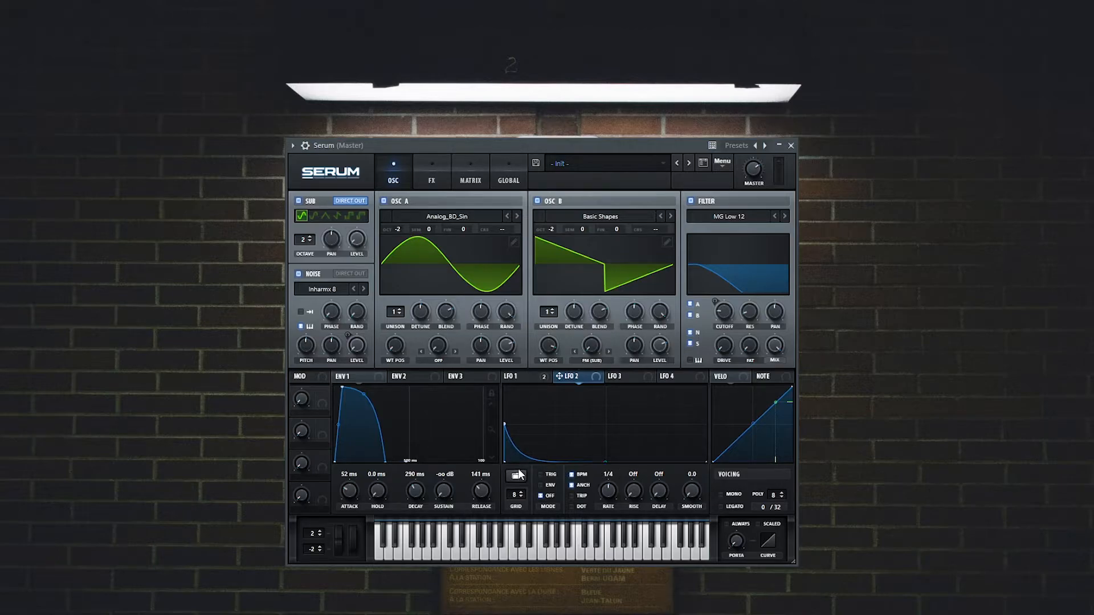
Assign LFO 2 in trigger mode to the coarse pitch of oscillators A and B, with amount 13 on A, and fine-tune its decay curve
left_click_drag(576, 377, 502, 229)
left_click_drag(576, 374, 655, 232)
left_click_drag(518, 230, 519, 216)
left_click_drag(671, 230, 671, 227)
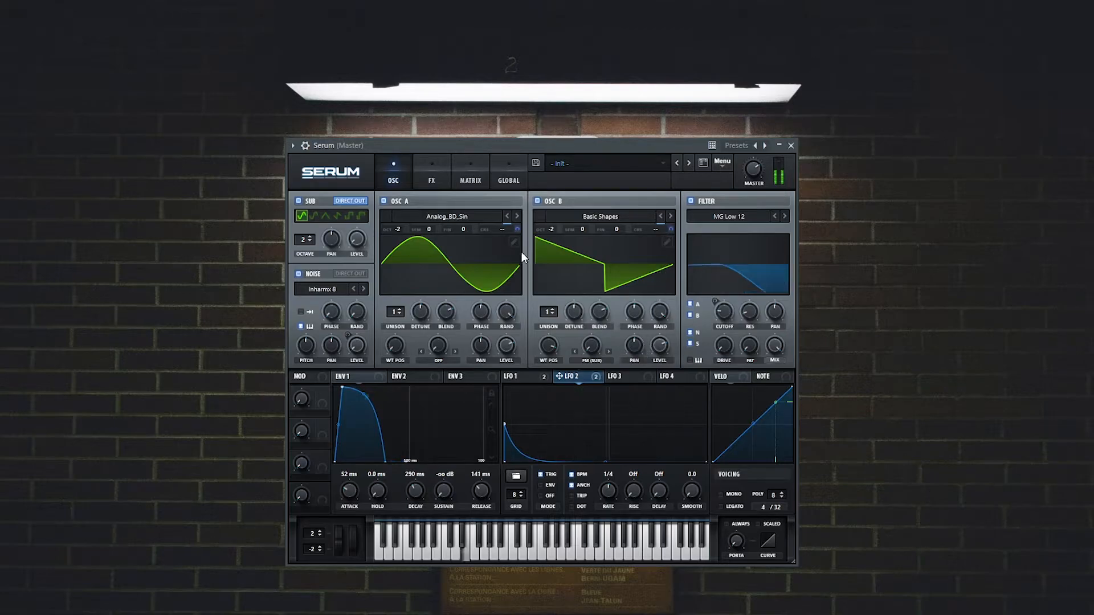
mouse_move(517, 232)
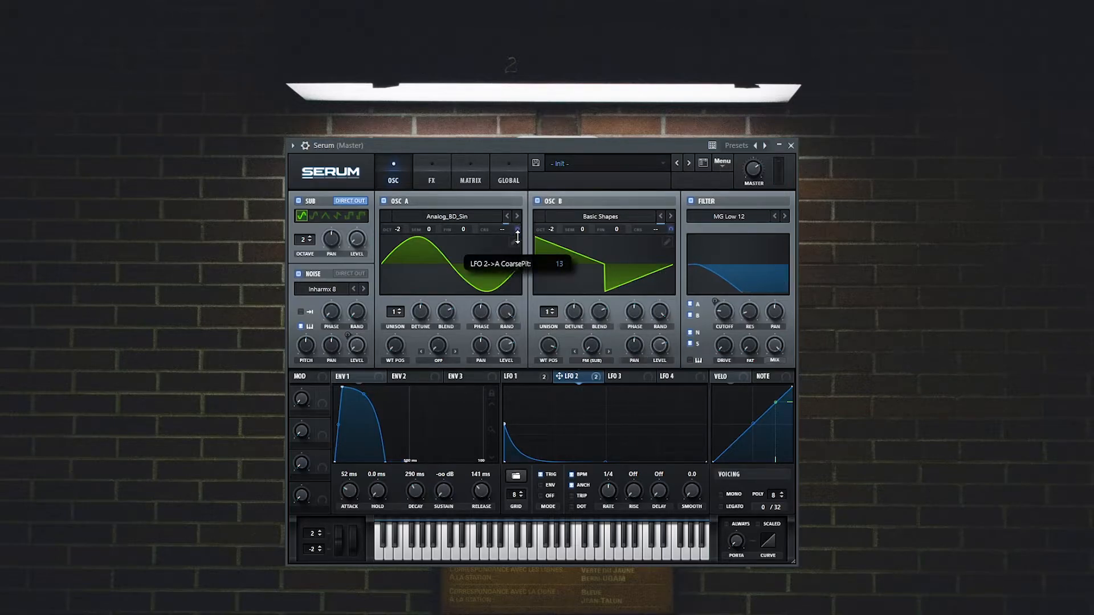
left_click_drag(670, 230, 669, 242)
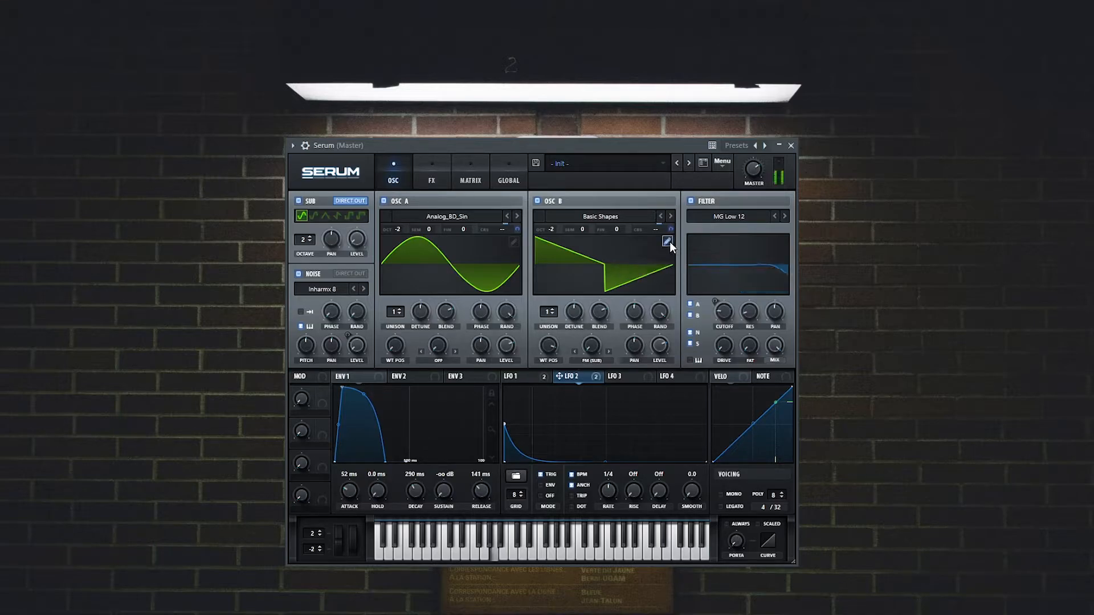
left_click_drag(606, 461, 585, 444)
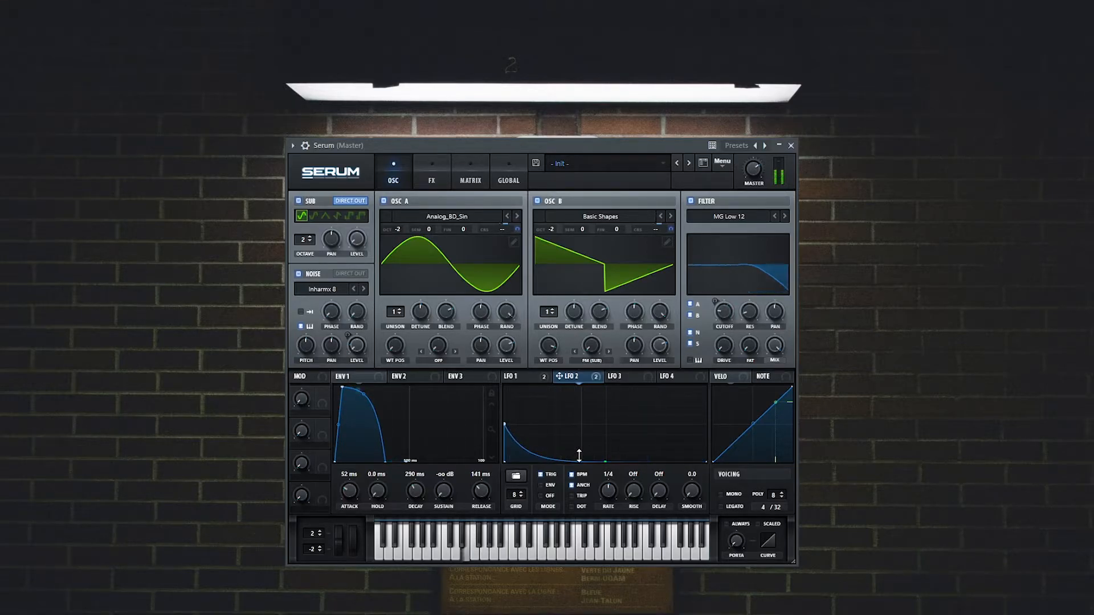
Switch the voicing to mono and adjust oscillator B's FM (Sub) warp amount
left_click(721, 494)
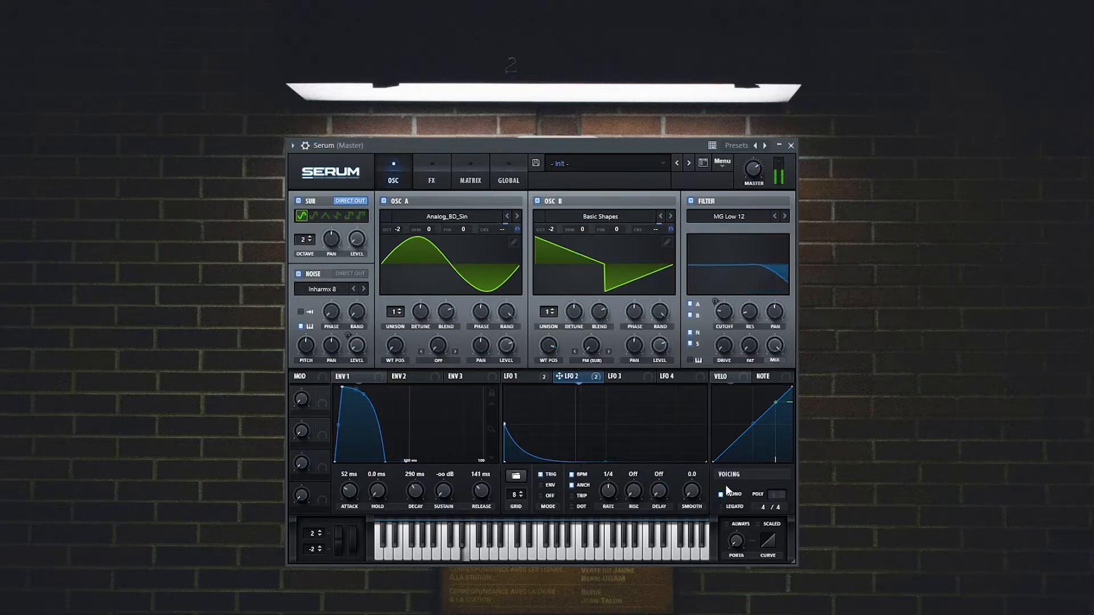
left_click_drag(591, 344, 582, 289)
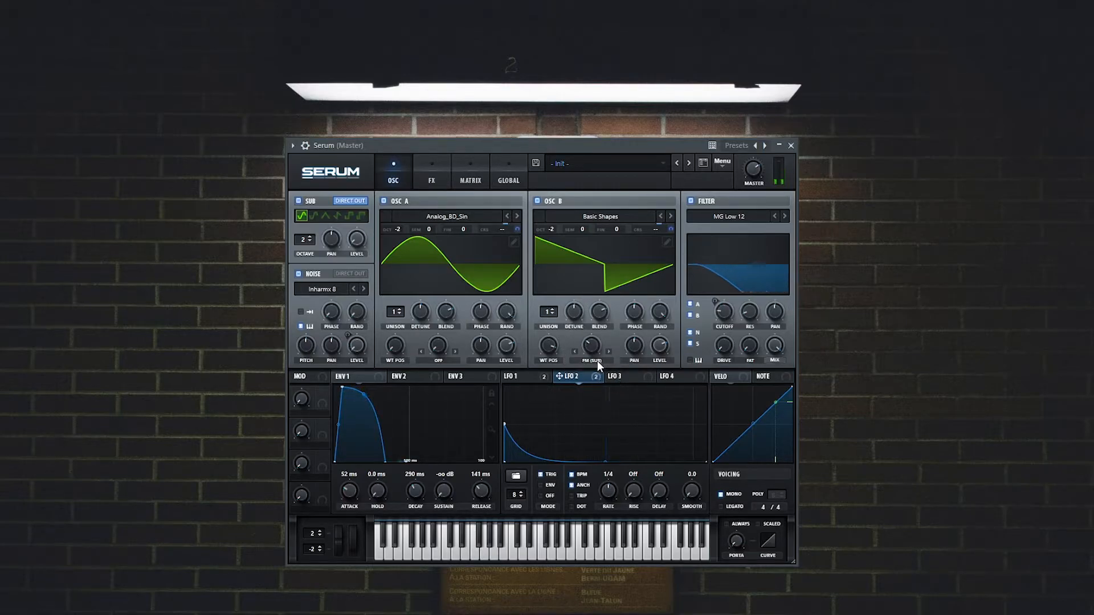
Set LFO 3 to trigger mode at rate 1/8 with its peak at a quarter of the cycle, and assign it to oscillator B's FM amount
left_click(617, 376)
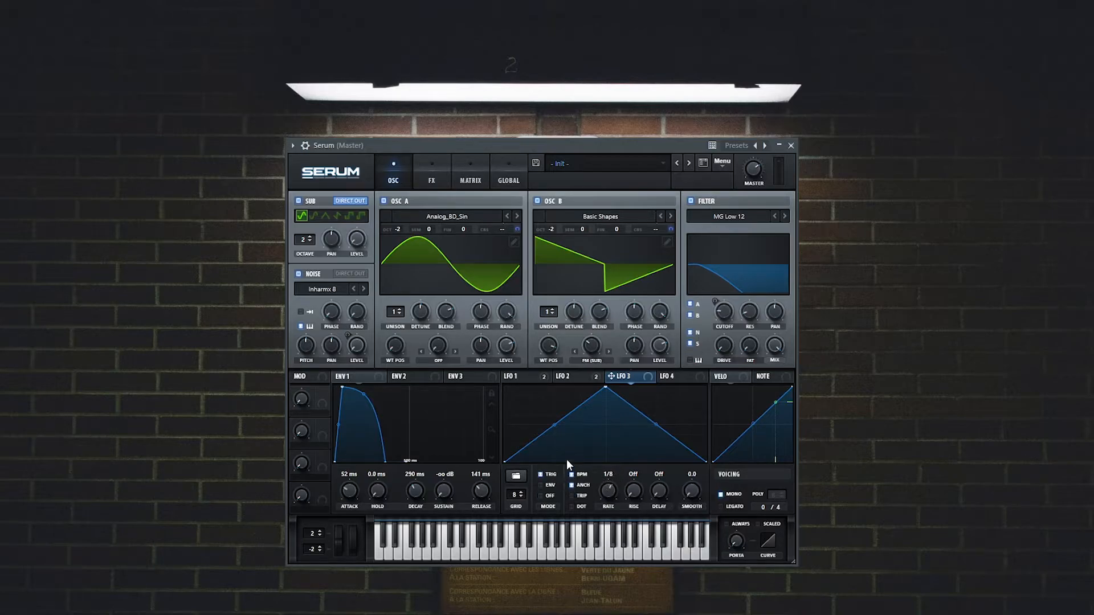
left_click_drag(600, 386, 567, 367)
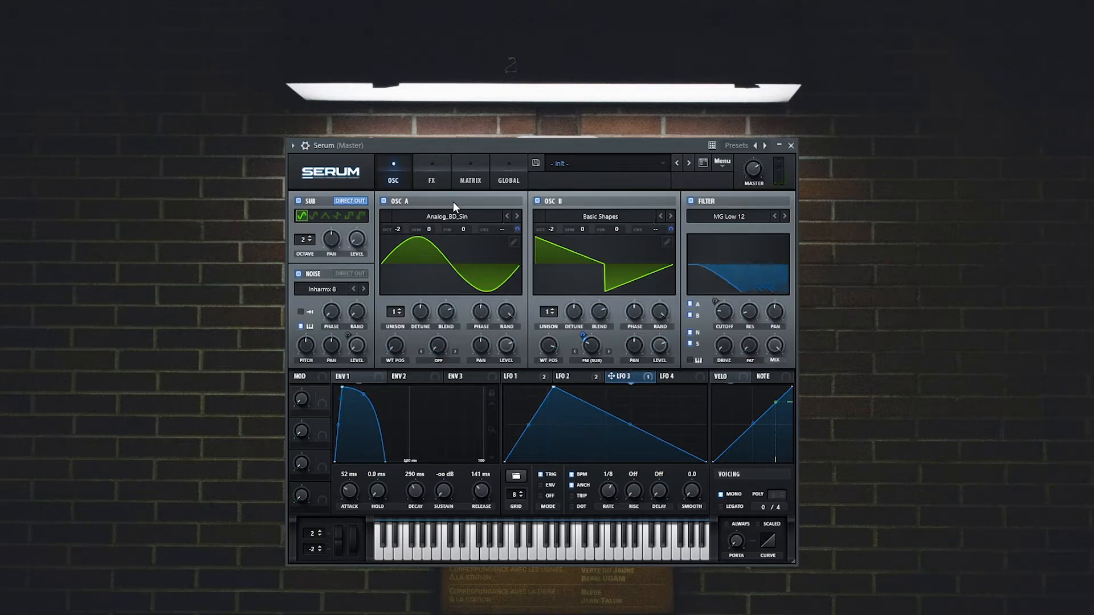
Enable the Hyper/Dimension effect and set the Hyper rate to 0% and the Dimension size to about 11%
left_click(434, 180)
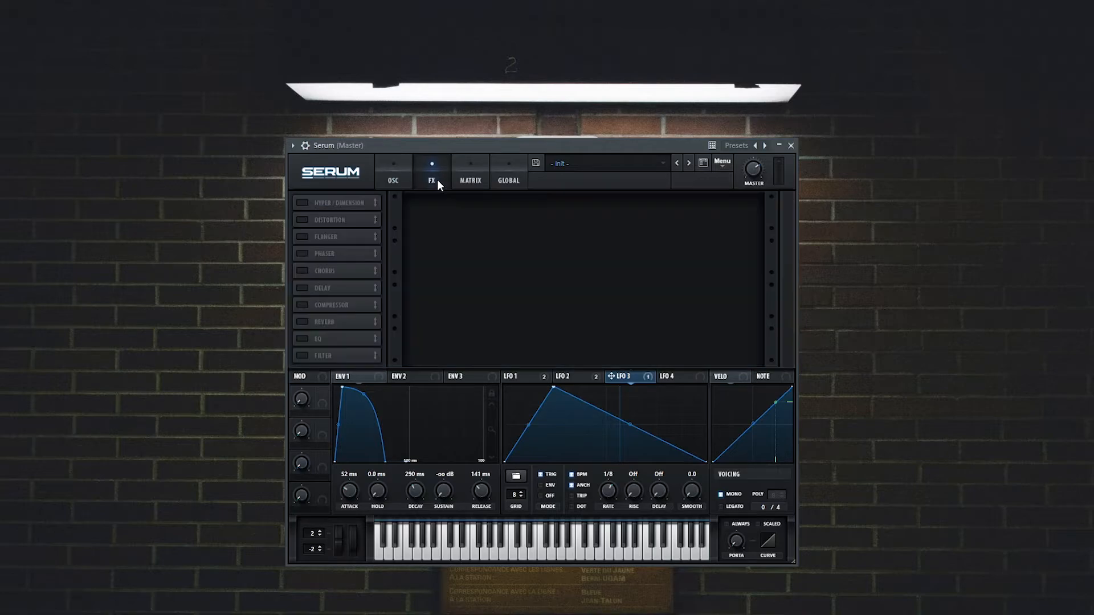
left_click(302, 202)
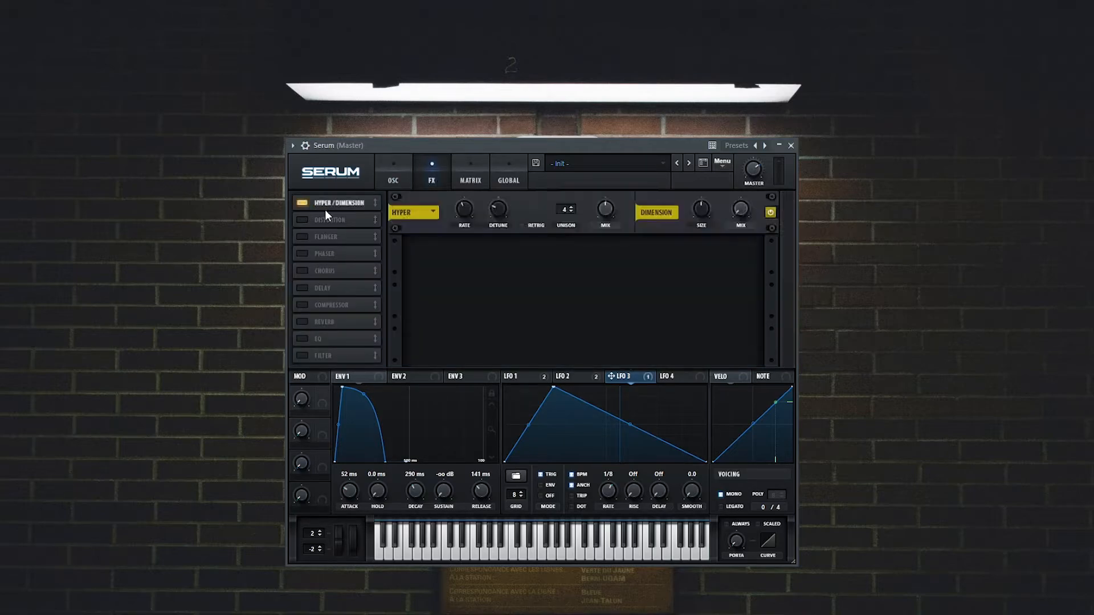
mouse_move(463, 218)
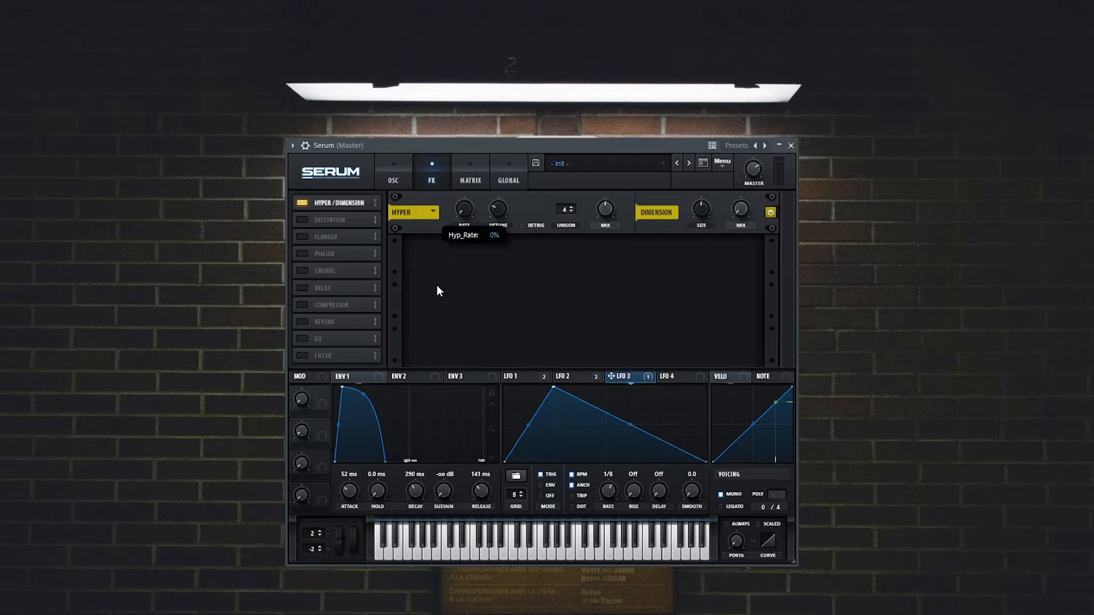
left_click_drag(715, 227, 691, 251)
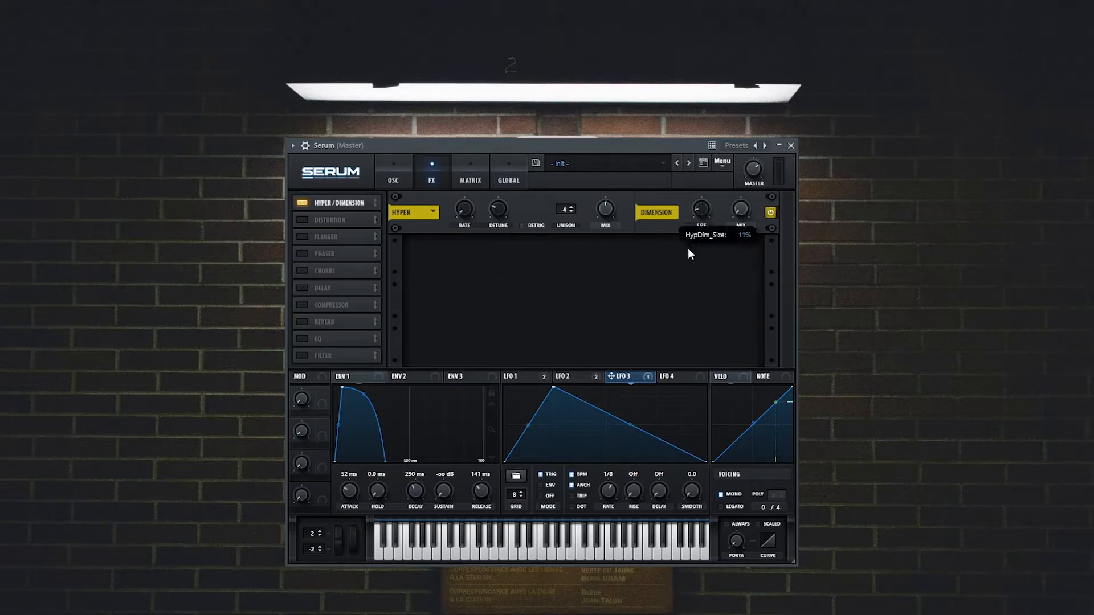
Set the Hyper mix to 0% and assign LFO 1 to the Hyper detune and mix
left_click(525, 377)
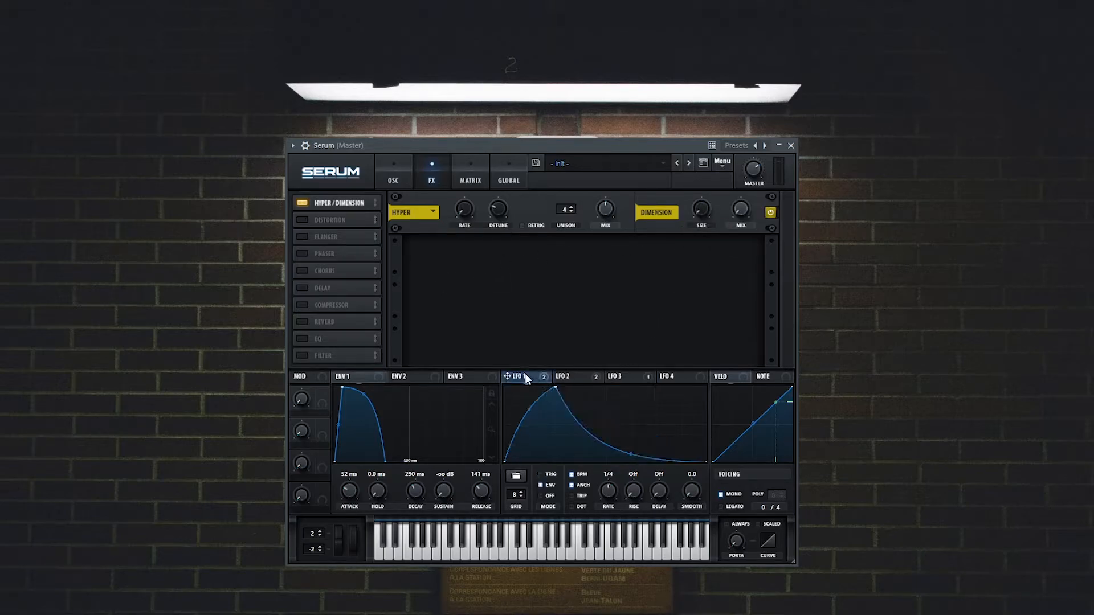
left_click_drag(538, 374, 482, 299)
left_click_drag(489, 200, 482, 218)
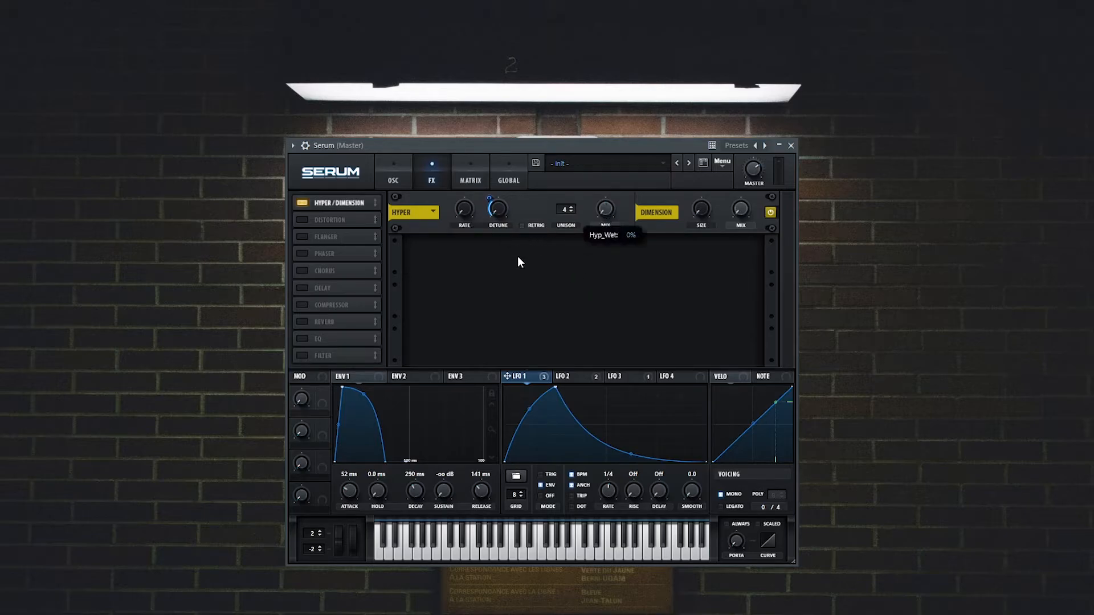
left_click_drag(522, 376, 589, 228)
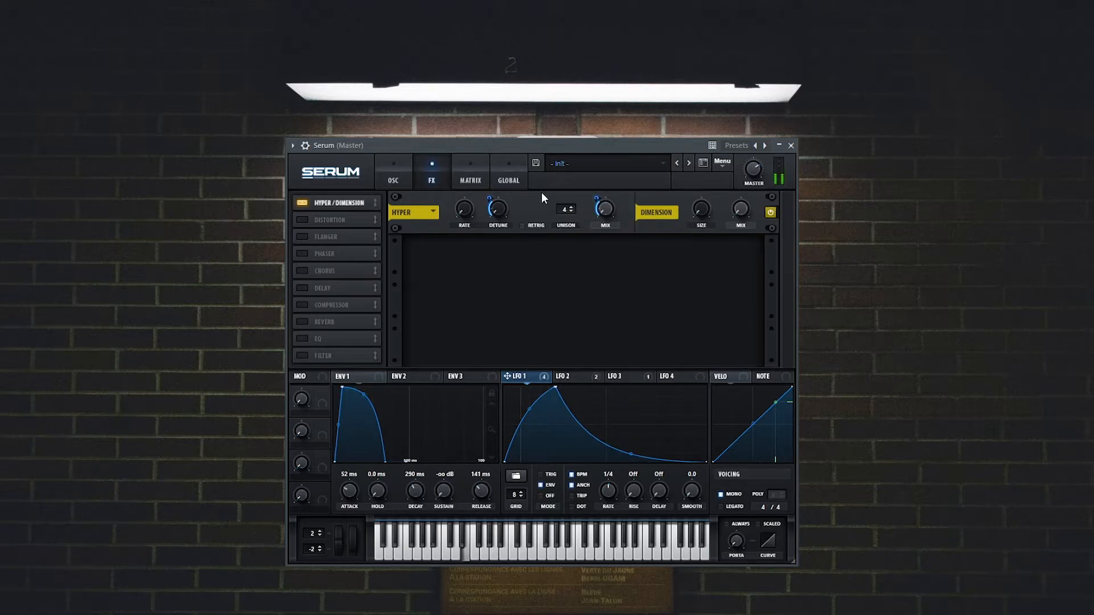
mouse_move(491, 204)
left_mouse_down()
mouse_move(482, 222)
mouse_move(484, 201)
left_mouse_up()
mouse_move(595, 202)
Enable the distortion in HardClip mode and assign LFO 1 to its mix with an amount of about 46
left_click(300, 220)
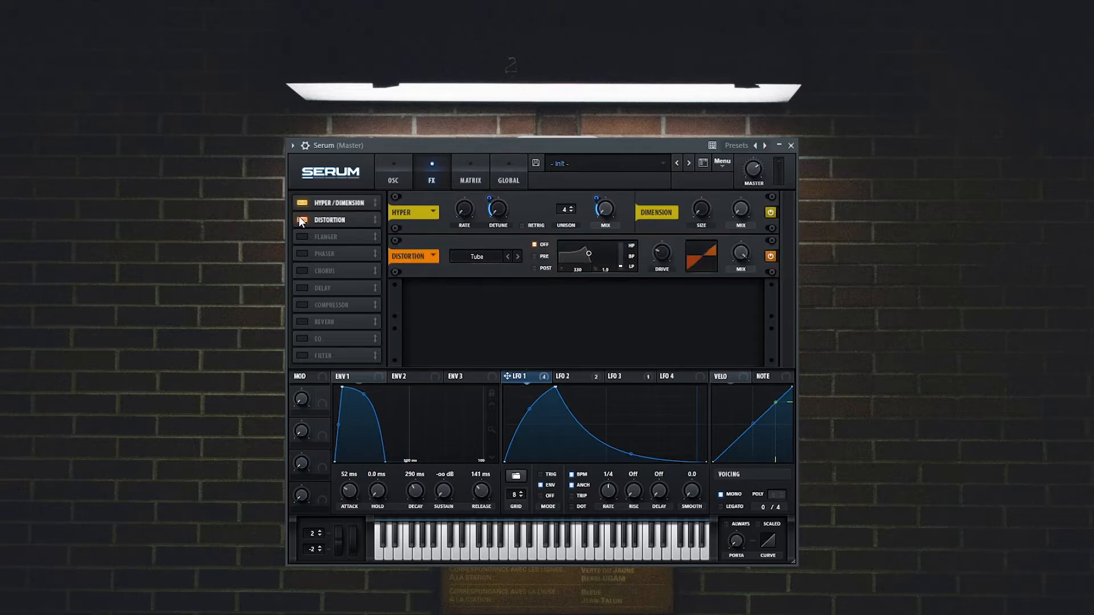
left_click(499, 255)
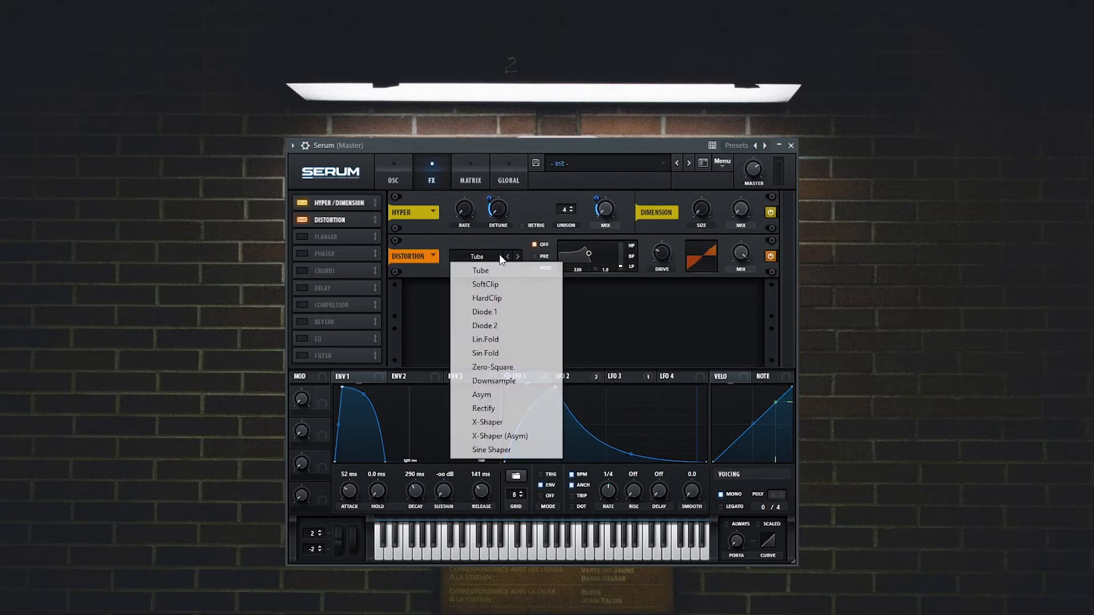
left_click(498, 297)
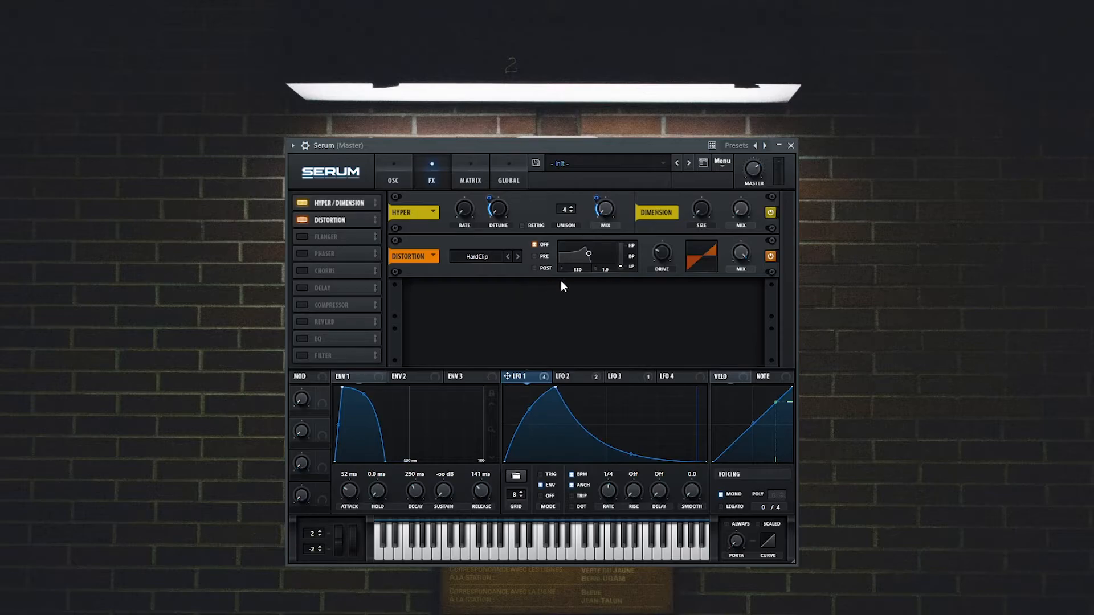
mouse_move(743, 252)
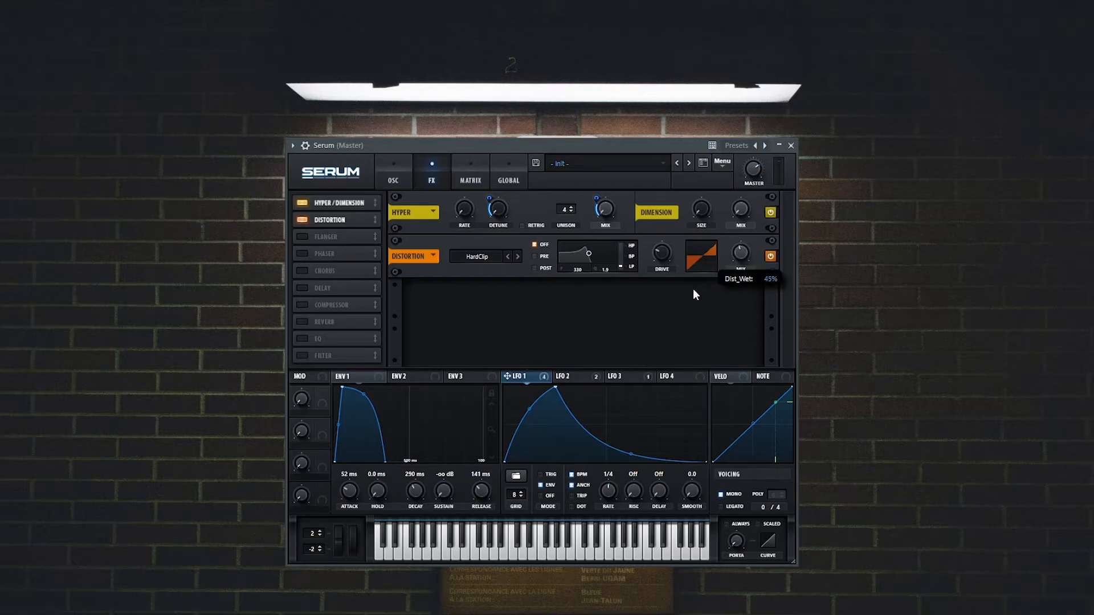
left_click_drag(541, 365, 721, 264)
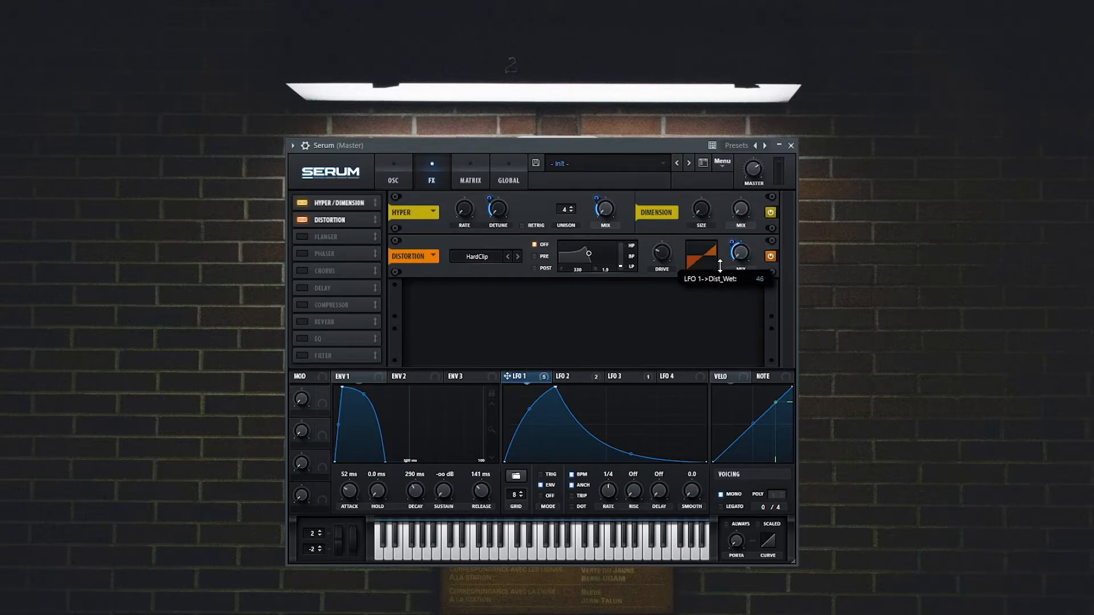
Set the distortion drive to about 7% and assign LFO 1 to it
key("space")
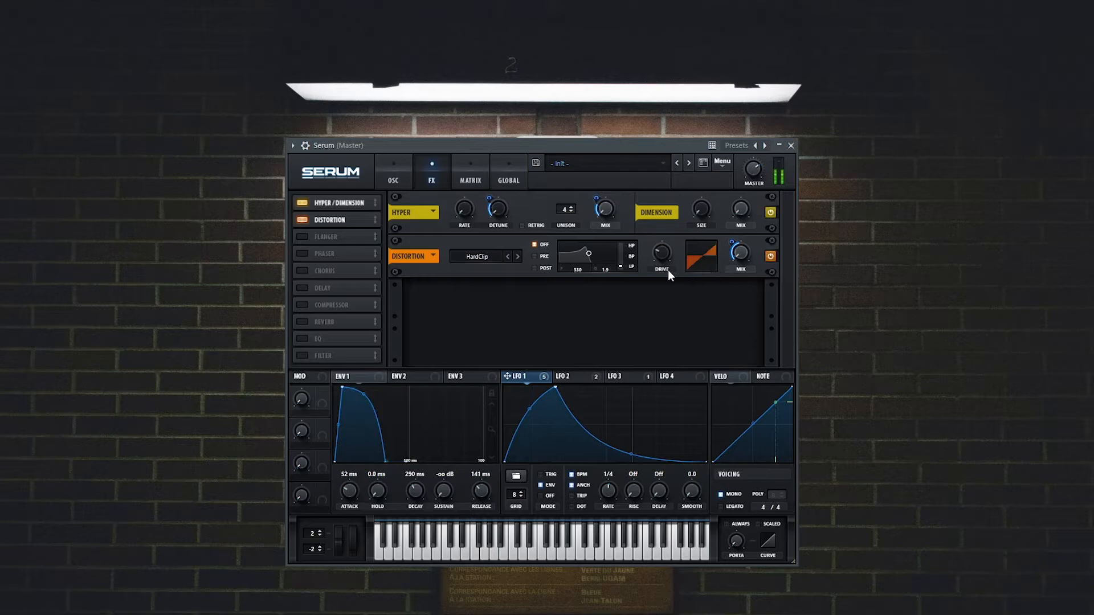
left_click_drag(664, 256, 657, 274)
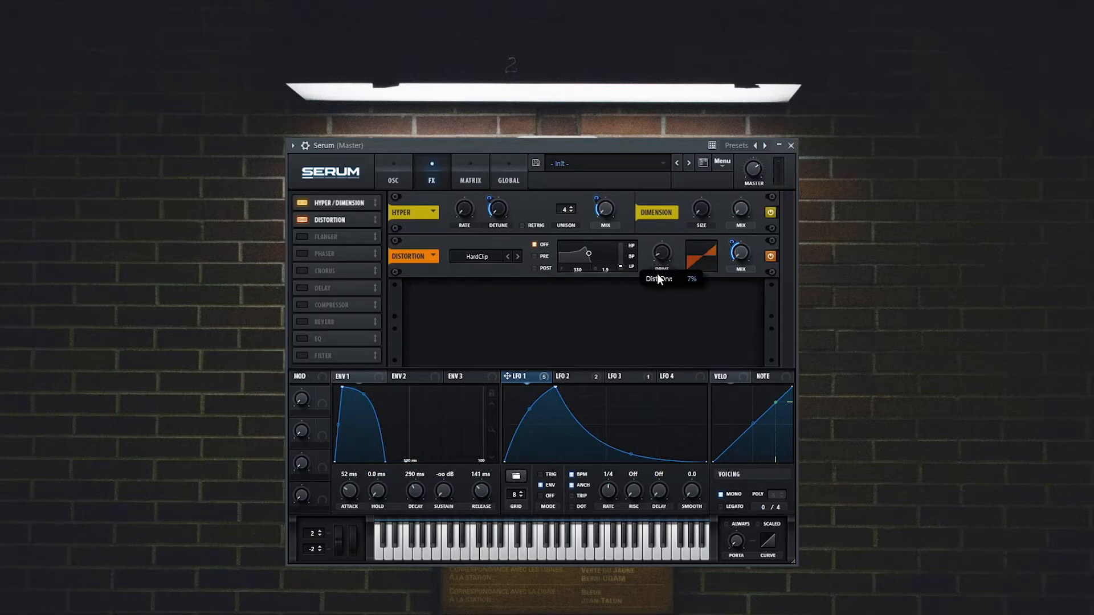
left_click_drag(507, 376, 642, 265)
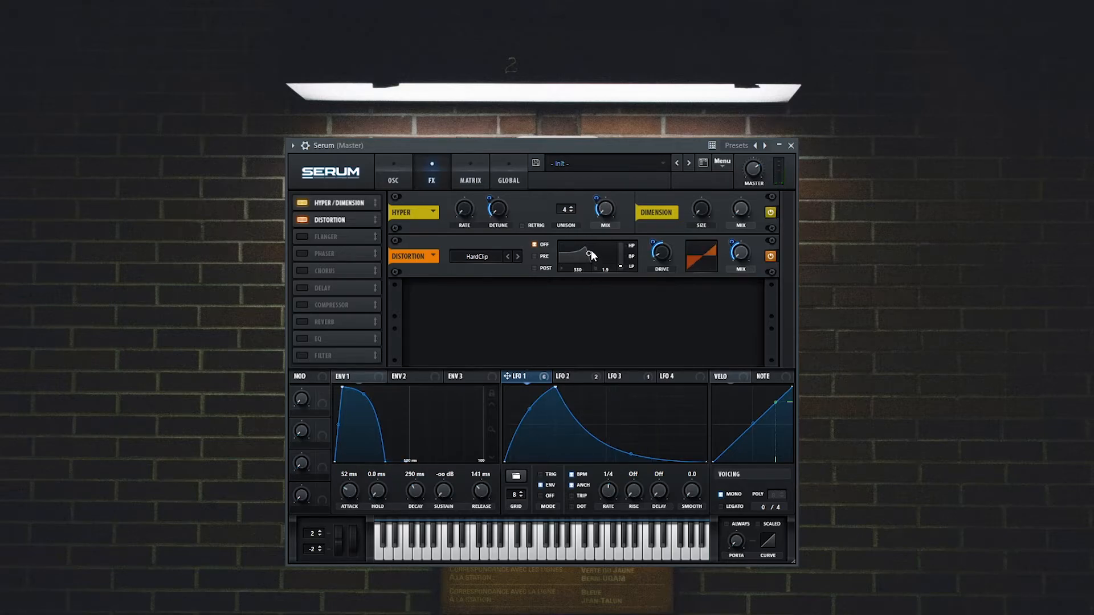
Try the distortion's built-in filter at about 1093 Hz and Q 0.4 in Post mode, and switch it back off
left_click_drag(598, 255, 603, 259)
left_click(544, 256)
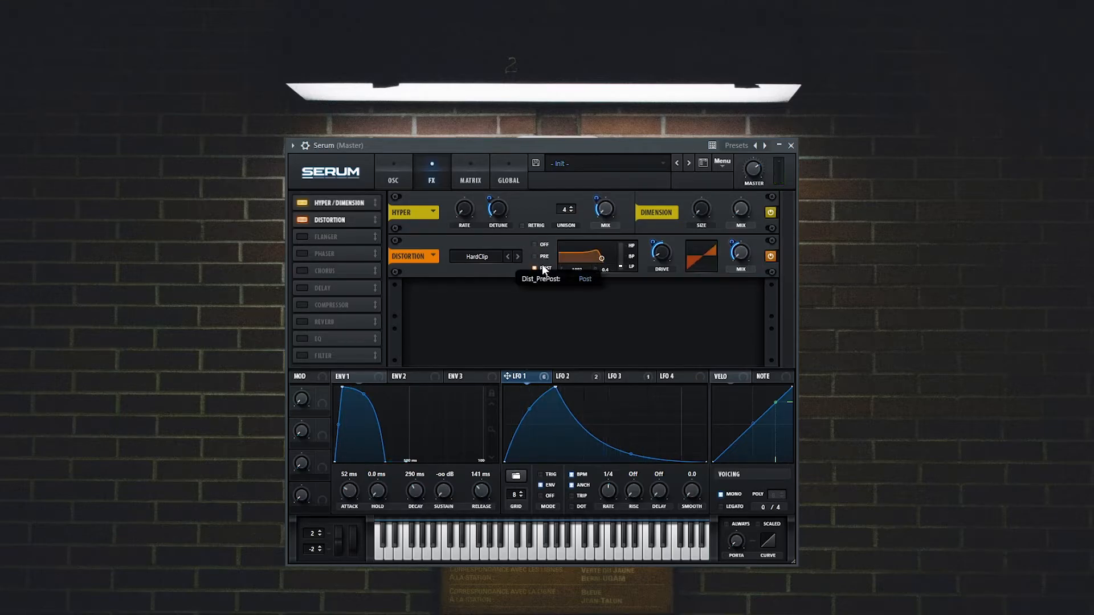
left_click(540, 244)
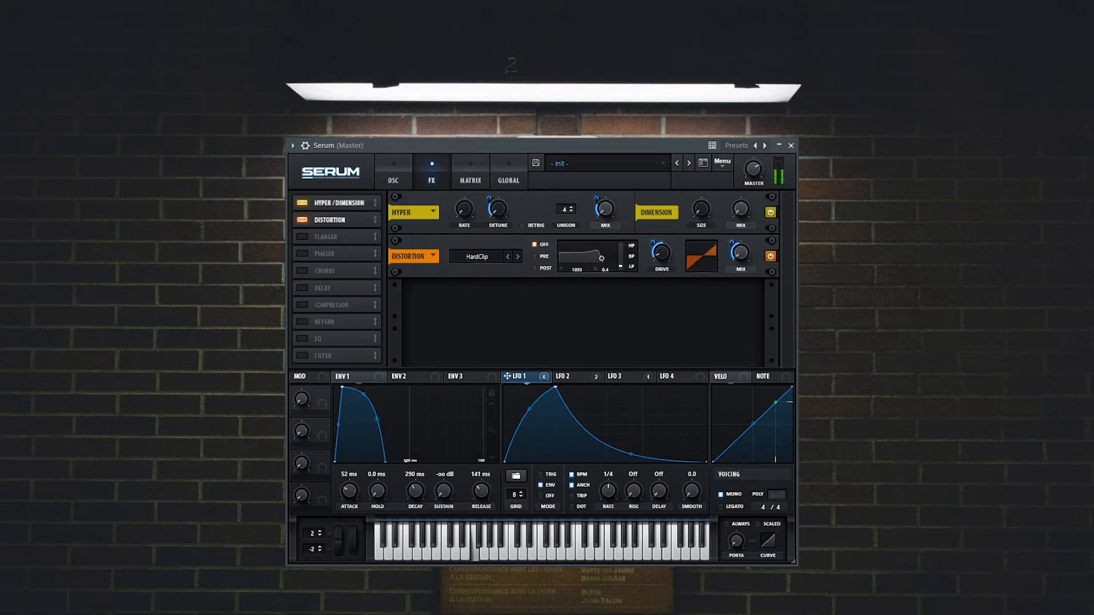
Enable a multiband compressor directly after the distortion and adjust its threshold and gain
left_click(302, 305)
left_click_drag(304, 306, 335, 232)
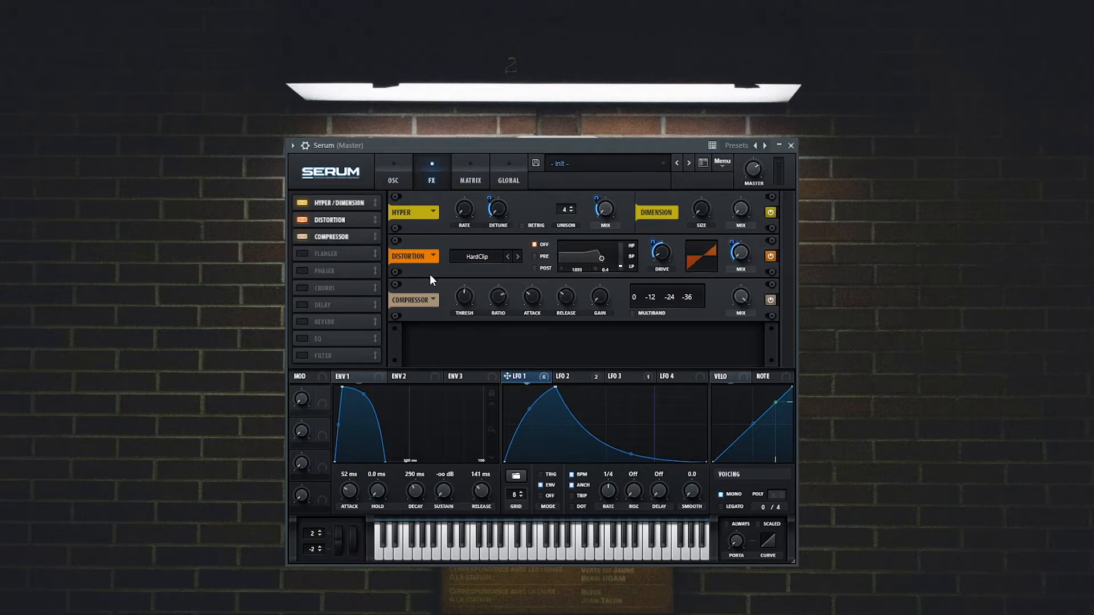
double_click(466, 292)
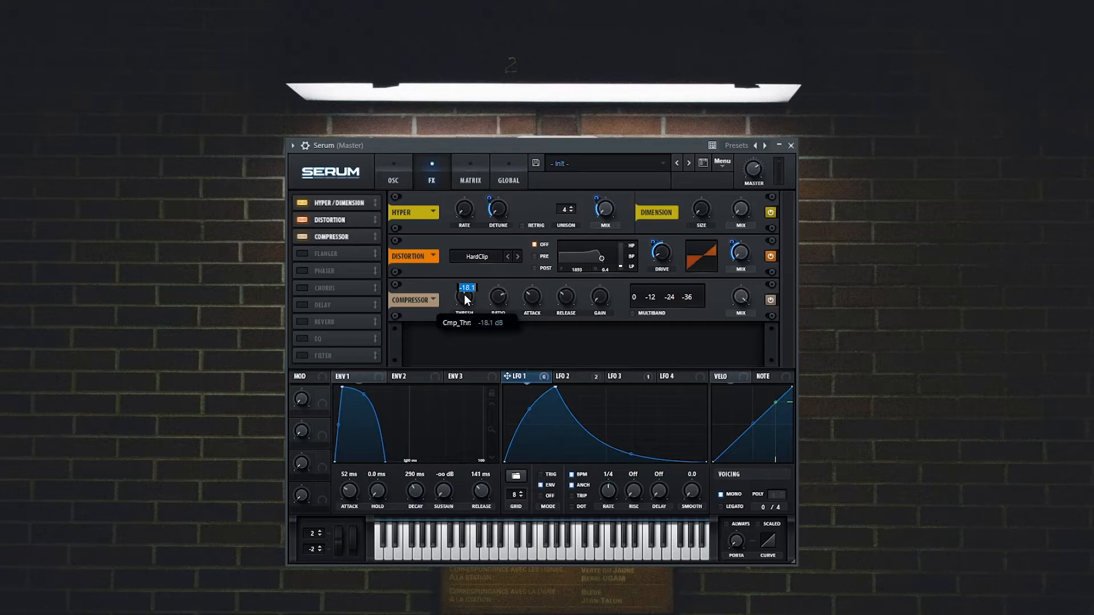
type("-2")
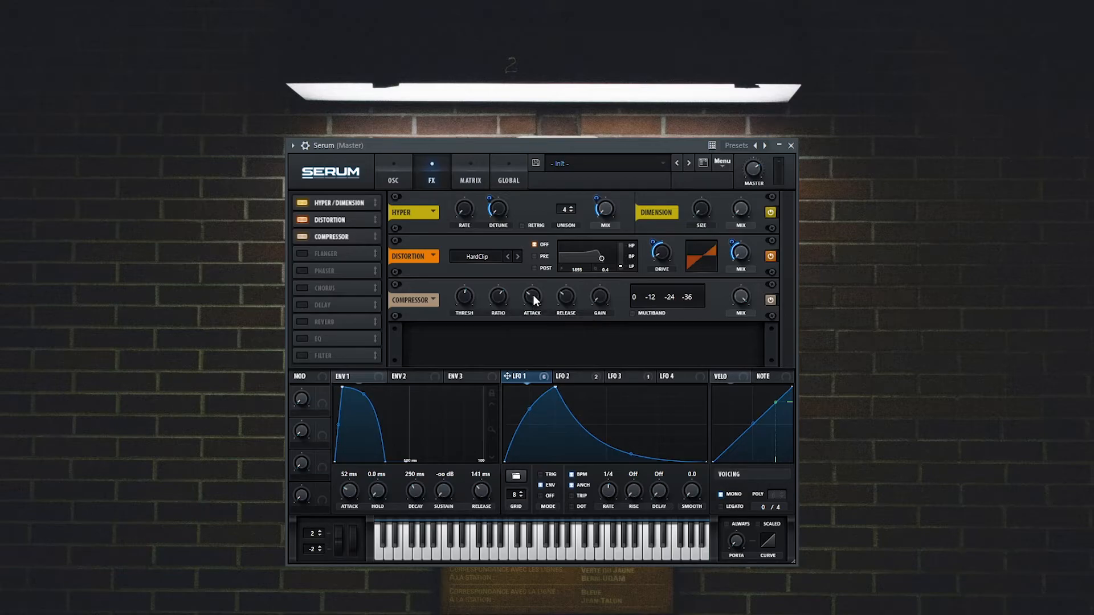
left_click(596, 300)
left_click(632, 314)
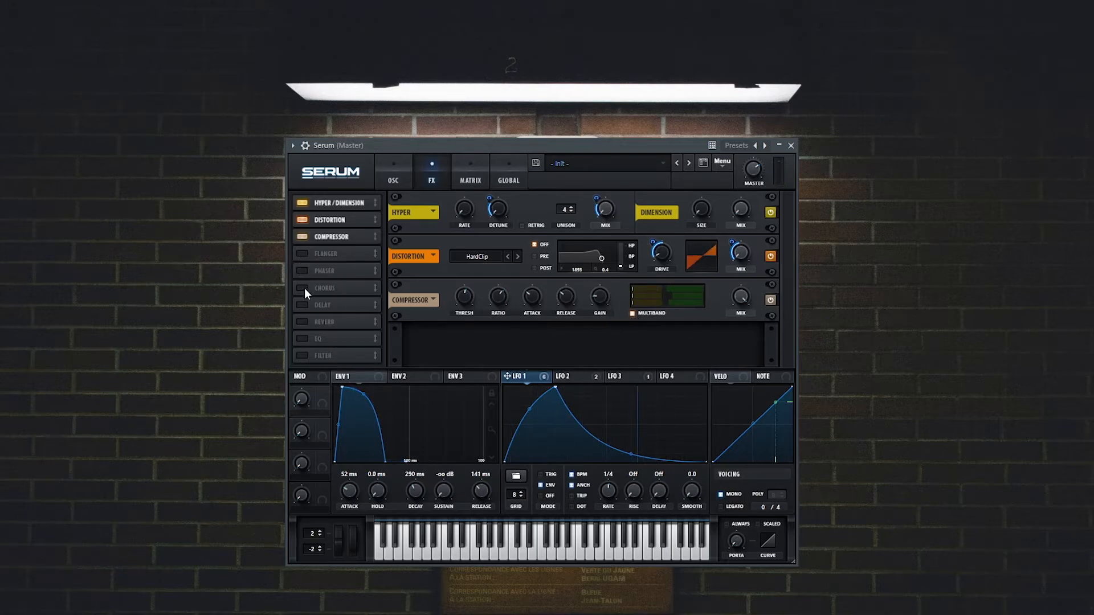
Enable the EQ directly after the compressor, assign LFO 1 to its high-band gain, and compare the sound with the EQ bypassed
left_click(308, 335)
left_click_drag(318, 334, 351, 248)
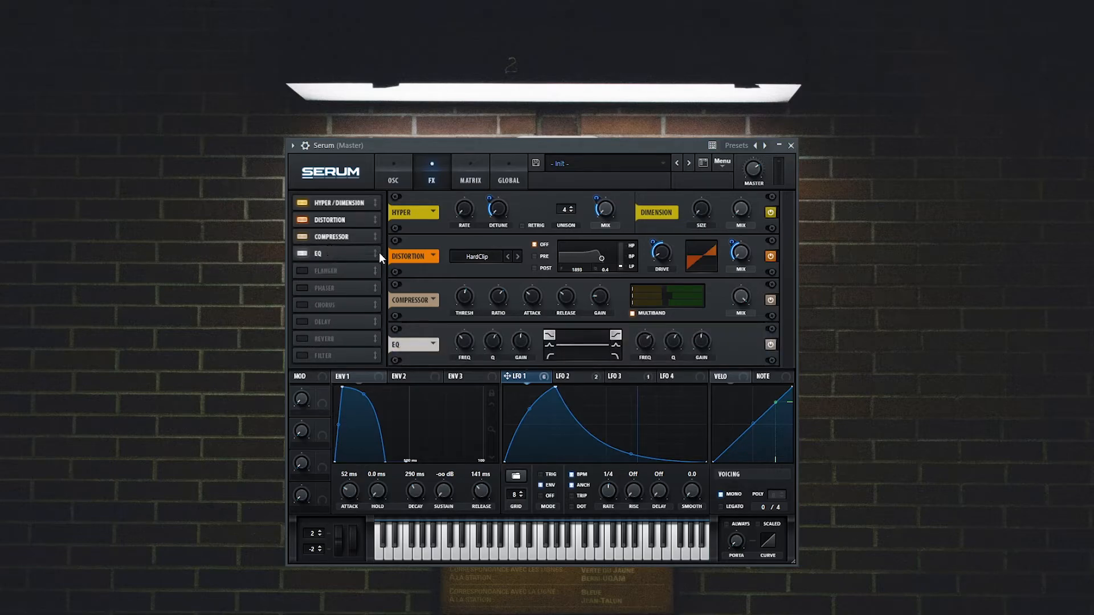
mouse_move(704, 340)
left_mouse_down()
mouse_move(700, 312)
mouse_move(696, 340)
left_mouse_up()
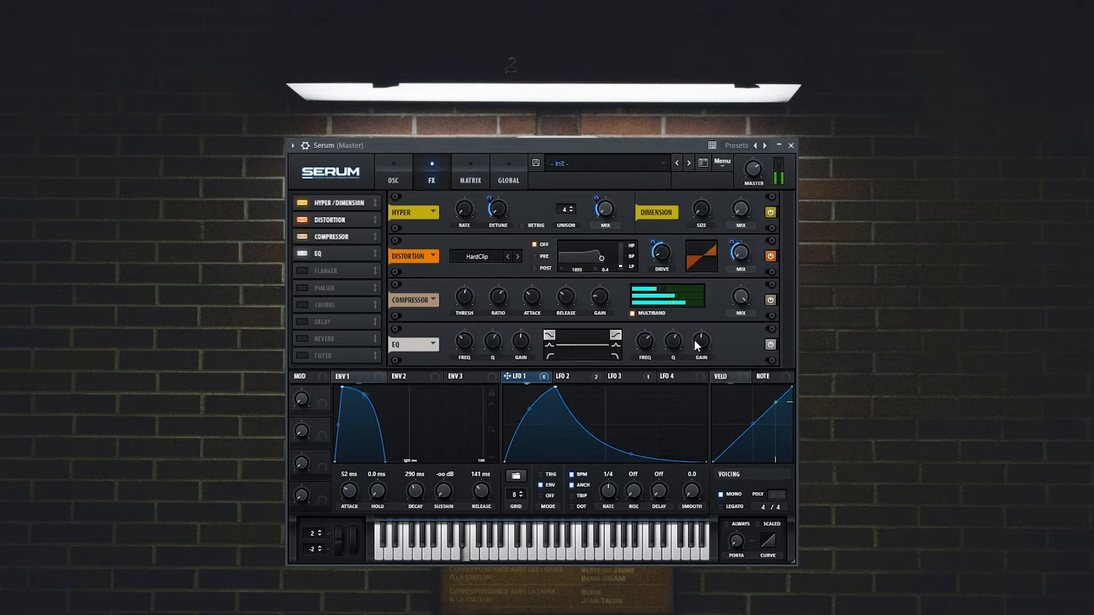
left_click_drag(532, 374, 688, 376)
left_click(302, 254)
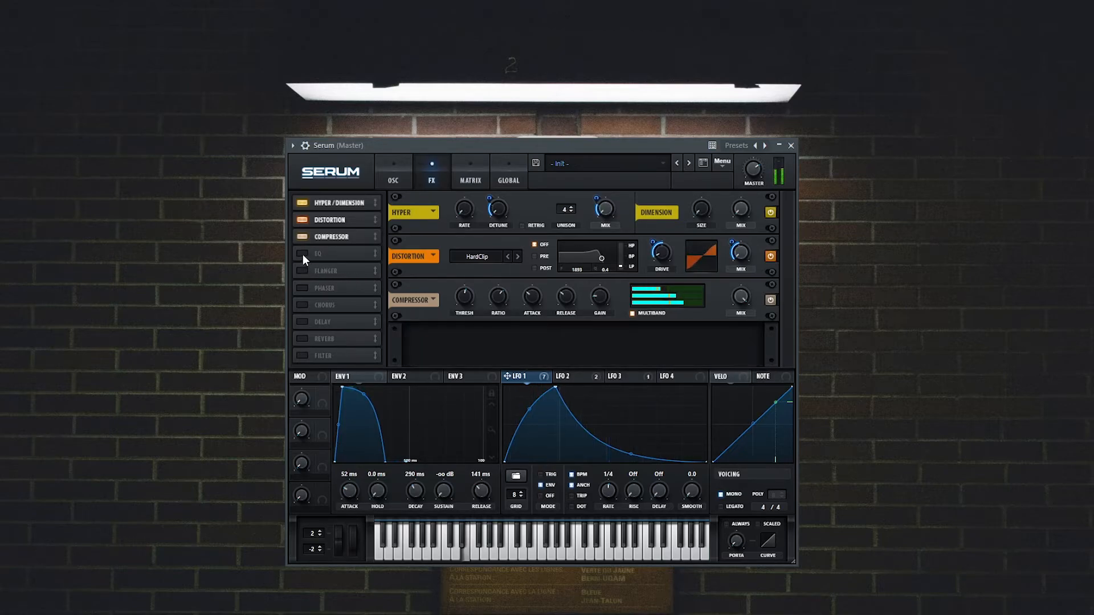
left_click(304, 253)
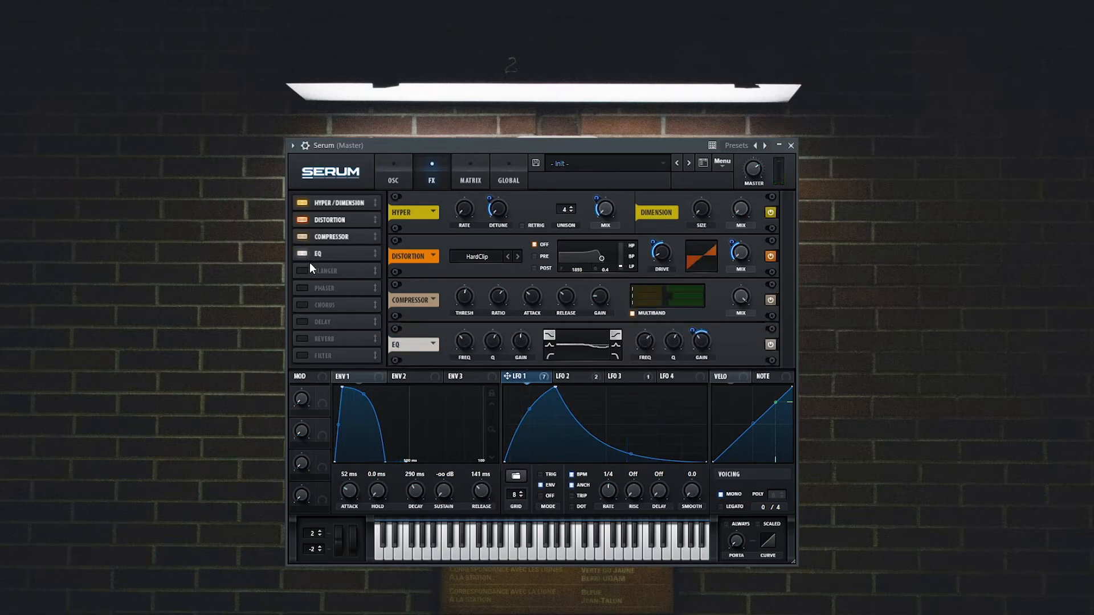
Enable the reverb and place it directly after the EQ in the effects chain
left_click(307, 339)
left_click_drag(307, 338, 327, 267)
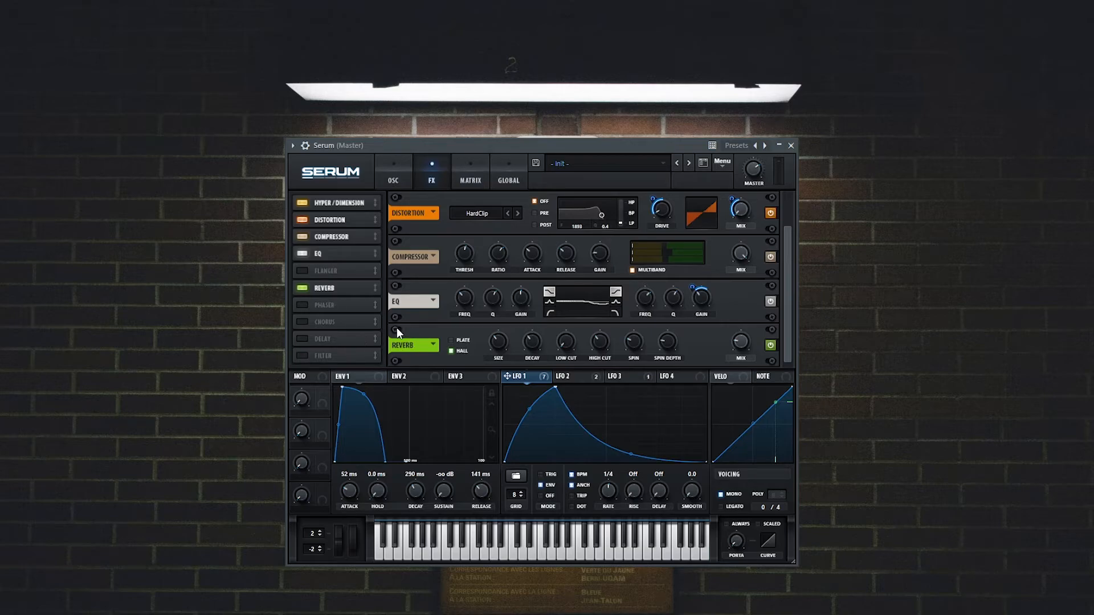
left_click_drag(341, 288, 337, 263)
Set the reverb size to about 15%, adjust its decay, and assign LFO 1 to its mix
mouse_move(497, 340)
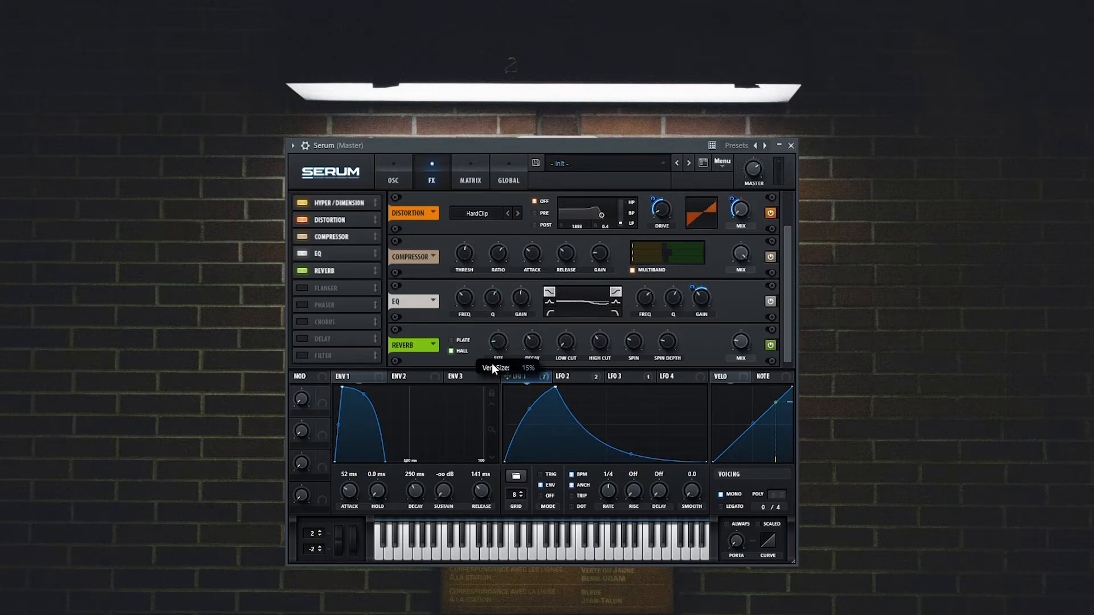
mouse_move(534, 341)
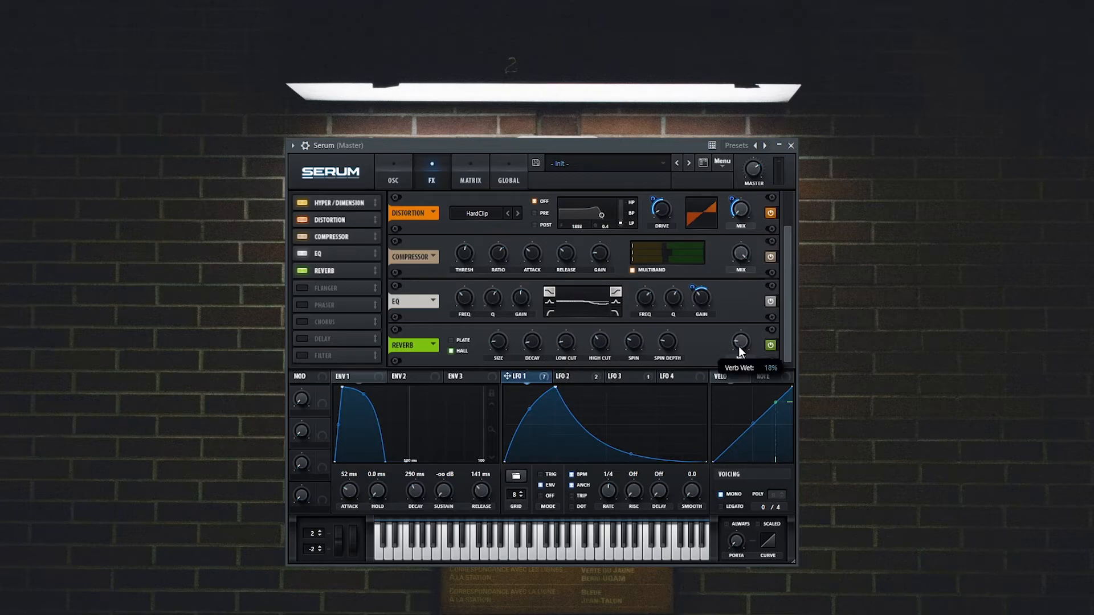
left_click_drag(735, 350, 723, 366)
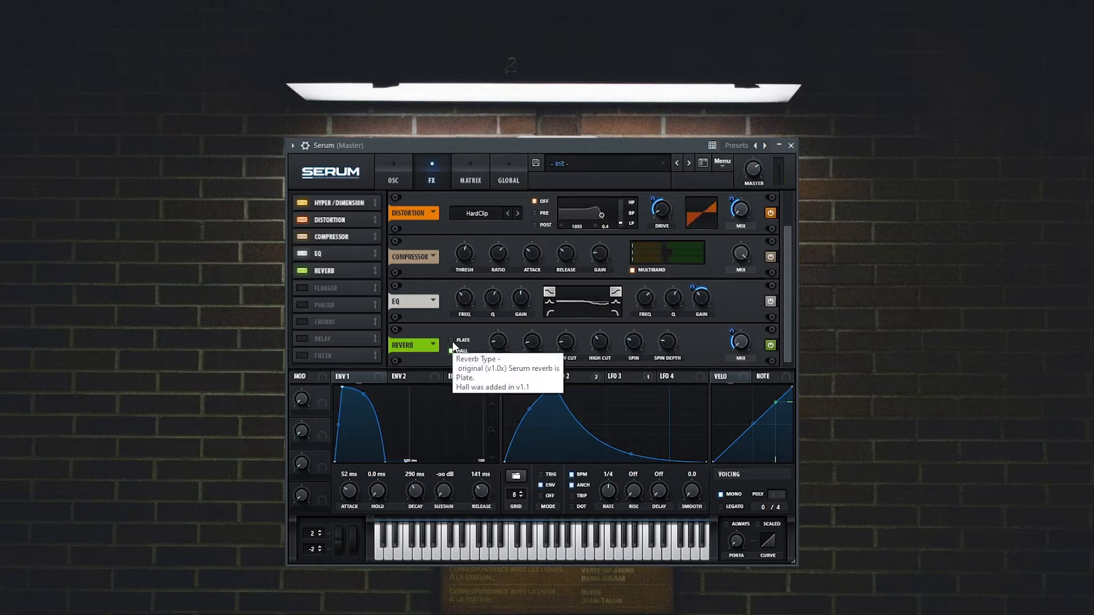
Enable a Combs filter effect directly after the reverb, with its mix at 0% and modulated by LFO 1
left_click(303, 356)
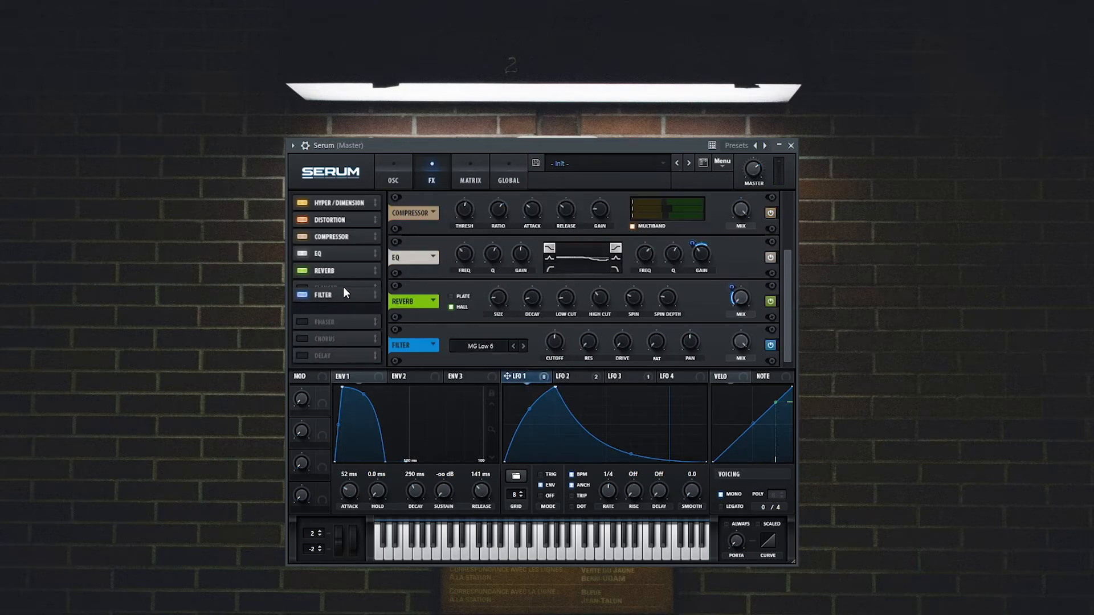
left_click(484, 344)
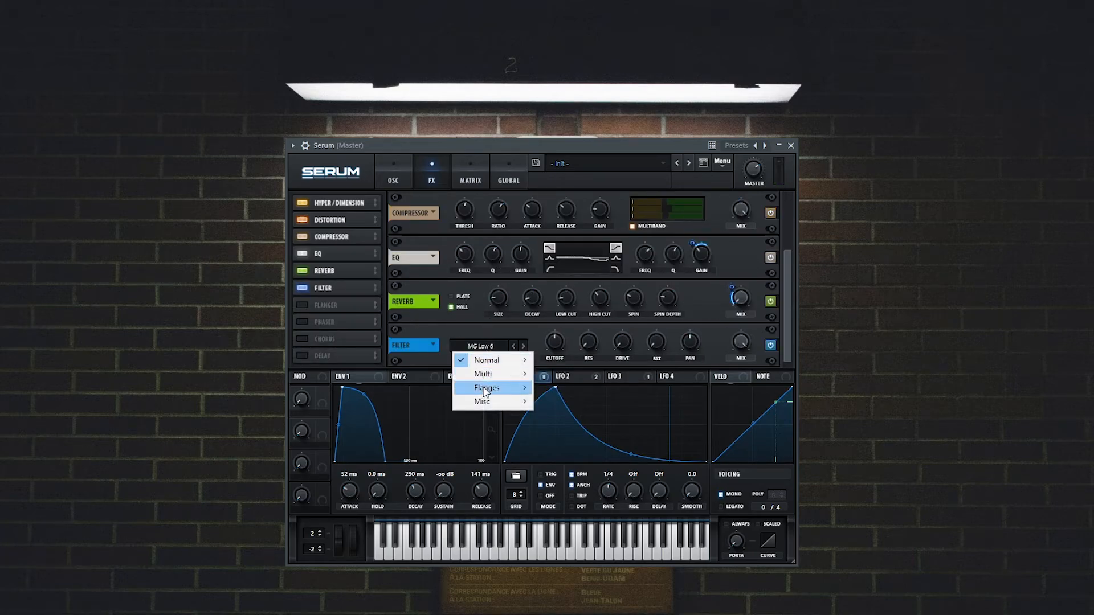
mouse_move(484, 402)
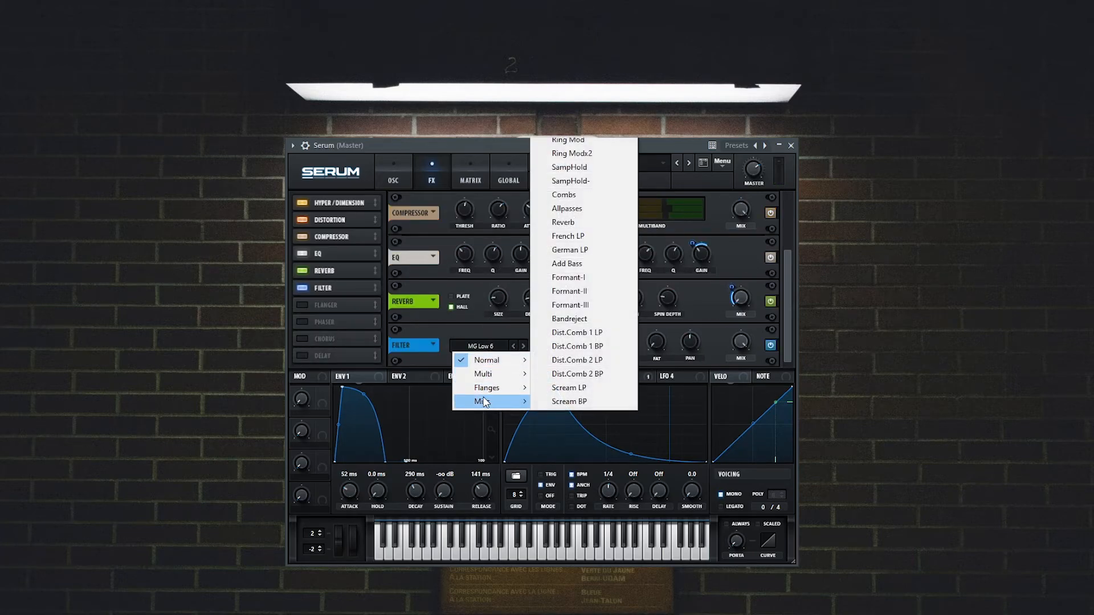
left_click(577, 196)
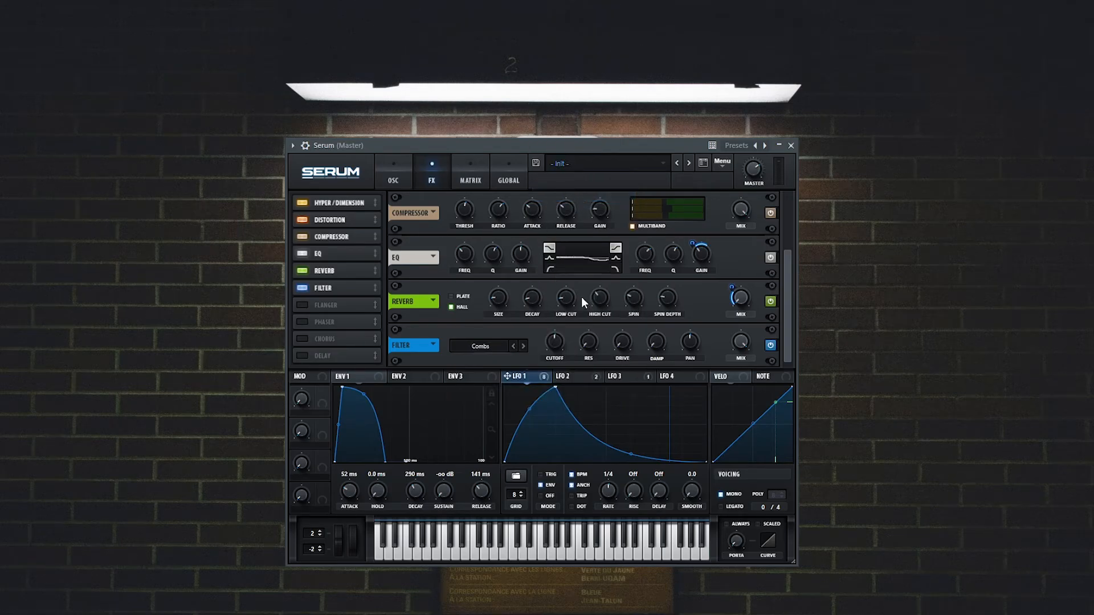
mouse_move(740, 342)
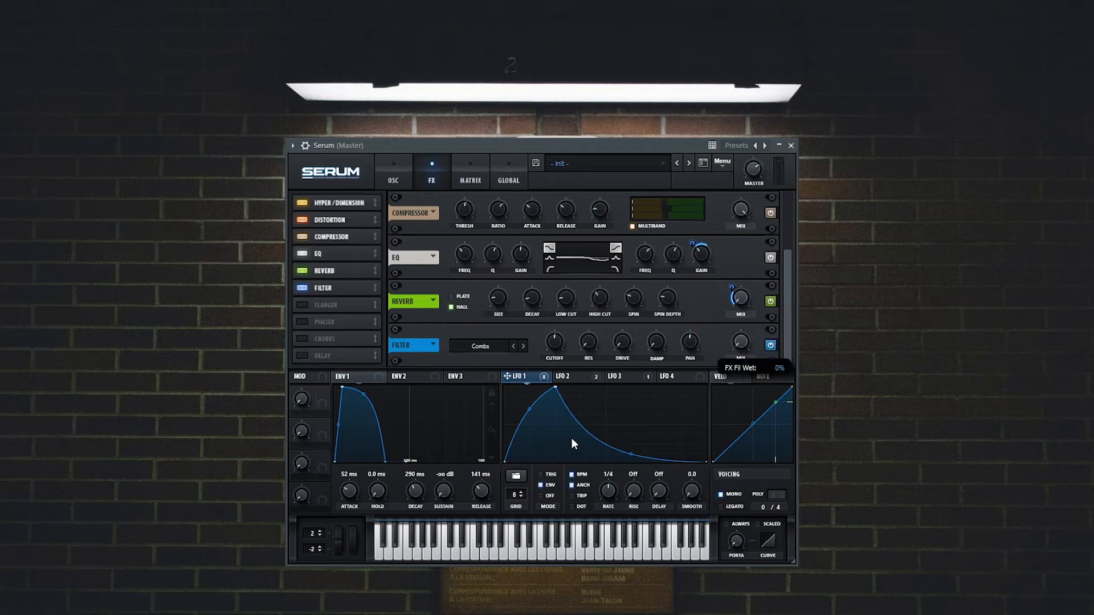
left_click_drag(733, 349, 728, 376)
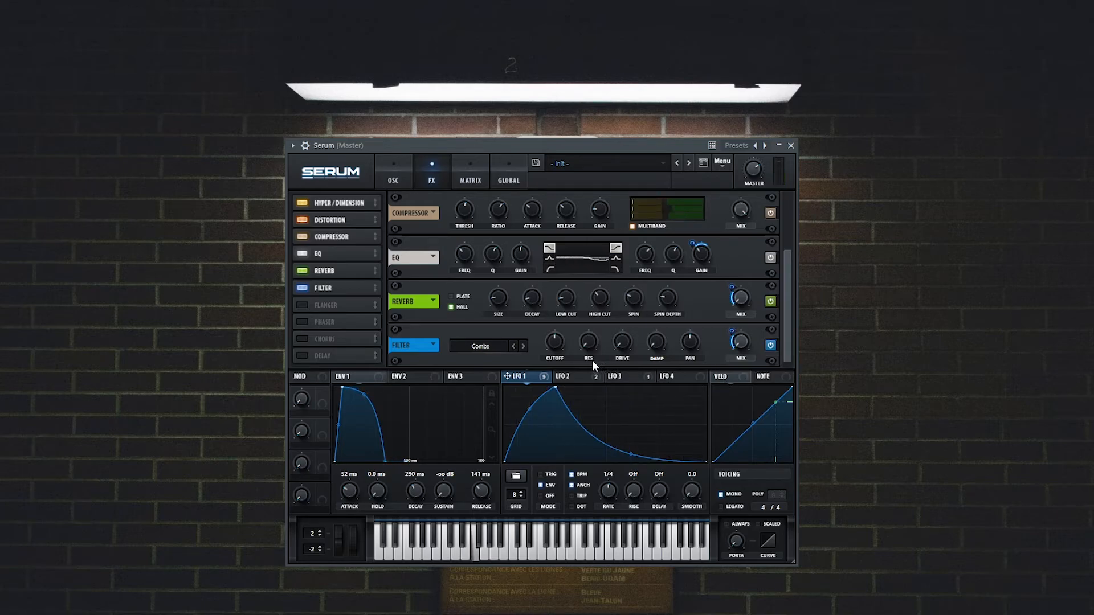
Assign LFO 1 to the Combs filter's cutoff and drive, and compare the sound with the filter bypassed
mouse_move(551, 358)
left_mouse_down()
mouse_move(544, 348)
mouse_move(555, 355)
left_mouse_up()
mouse_move(731, 332)
left_mouse_down()
mouse_move(743, 292)
mouse_move(728, 328)
left_mouse_up()
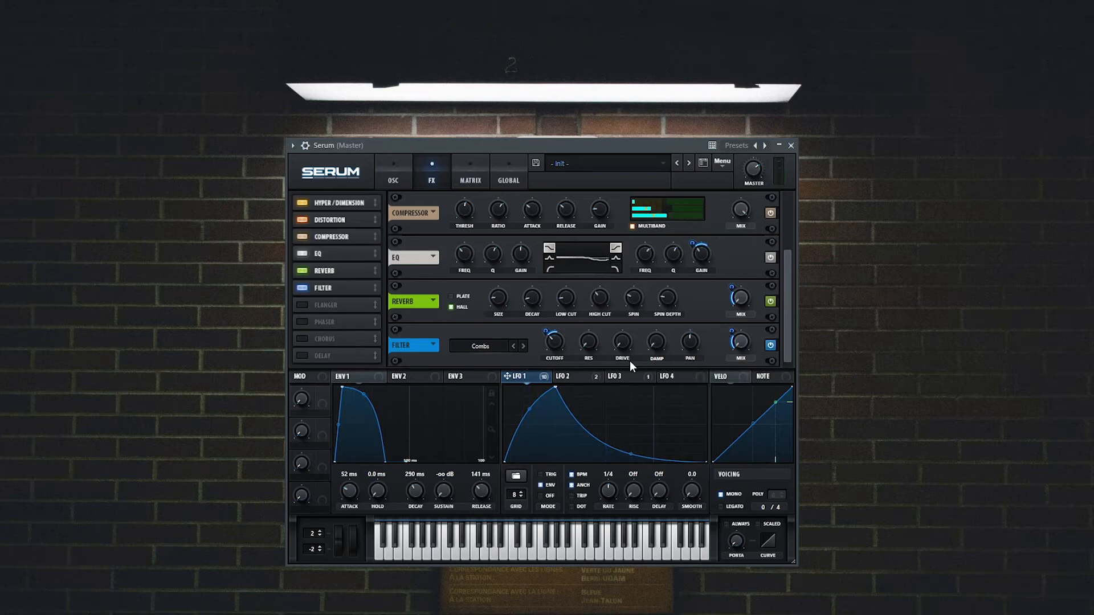
left_click_drag(623, 343, 622, 378)
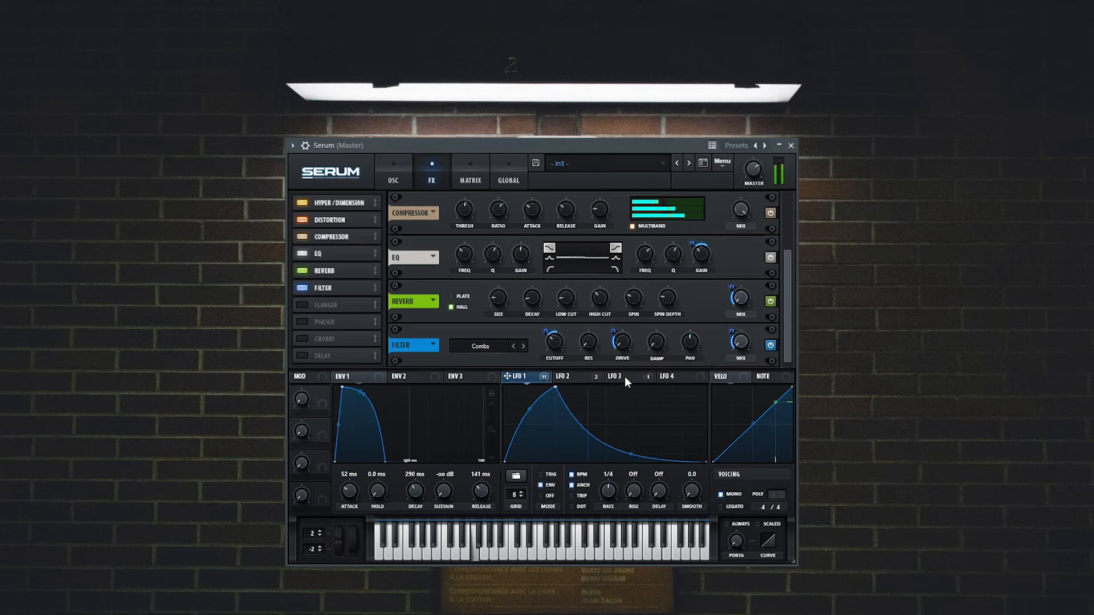
left_click(771, 344)
left_click(771, 345)
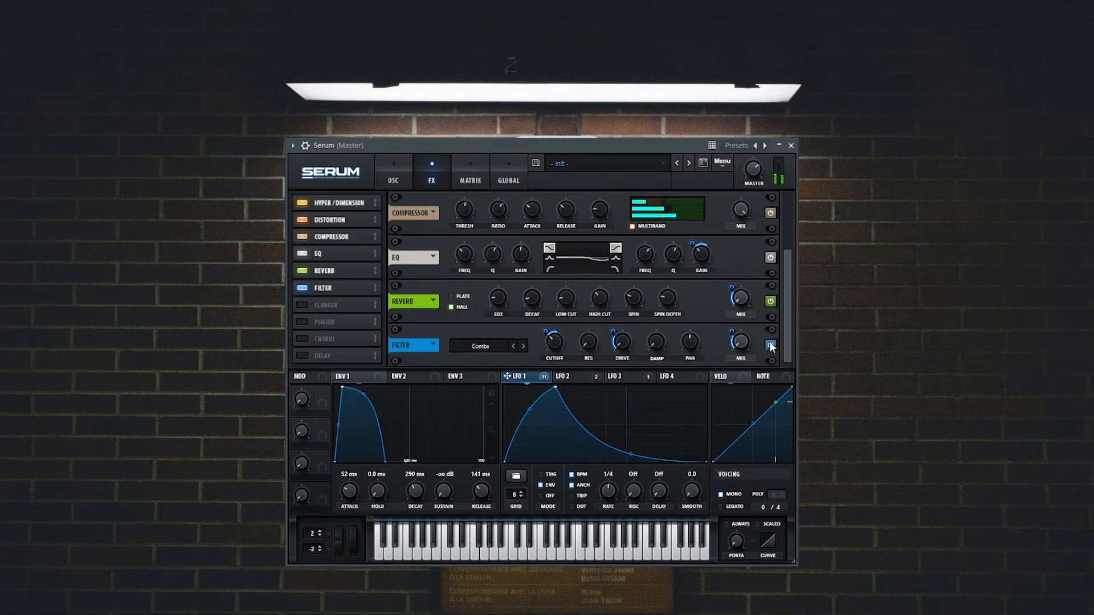
mouse_move(731, 331)
left_mouse_down()
mouse_move(728, 315)
mouse_move(722, 324)
left_mouse_up()
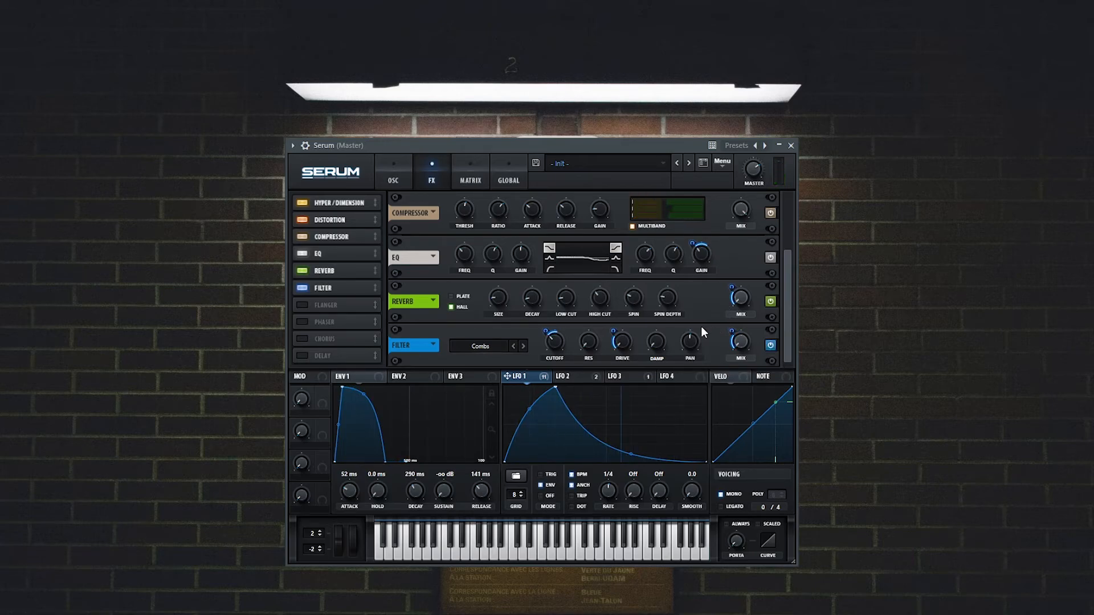
Enable an unsynced delay directly after the filter and shorten its left and right times to different values
left_click(300, 355)
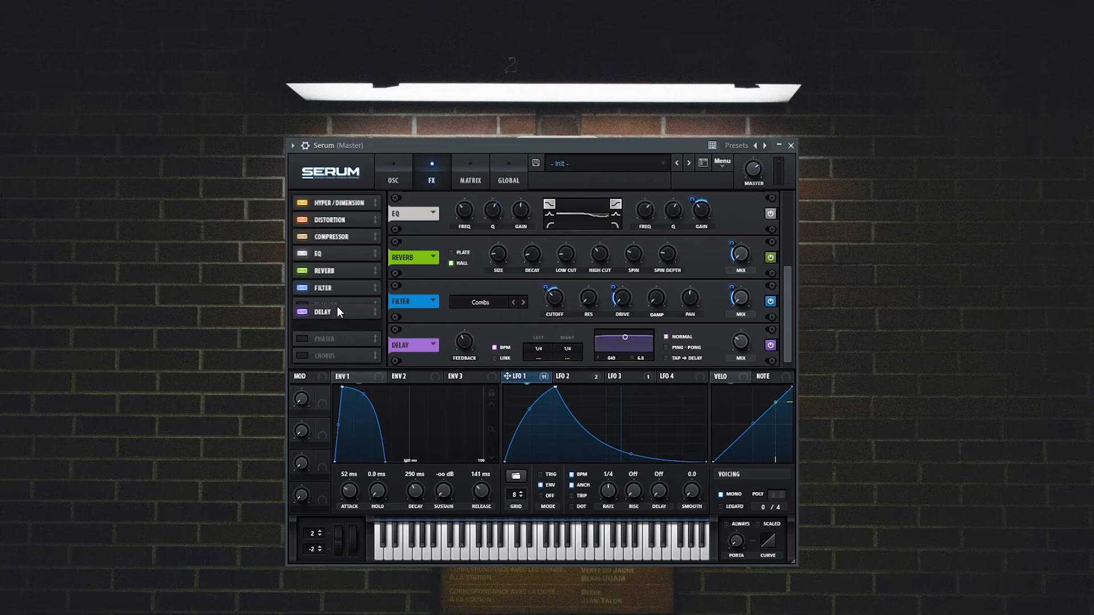
left_click(495, 348)
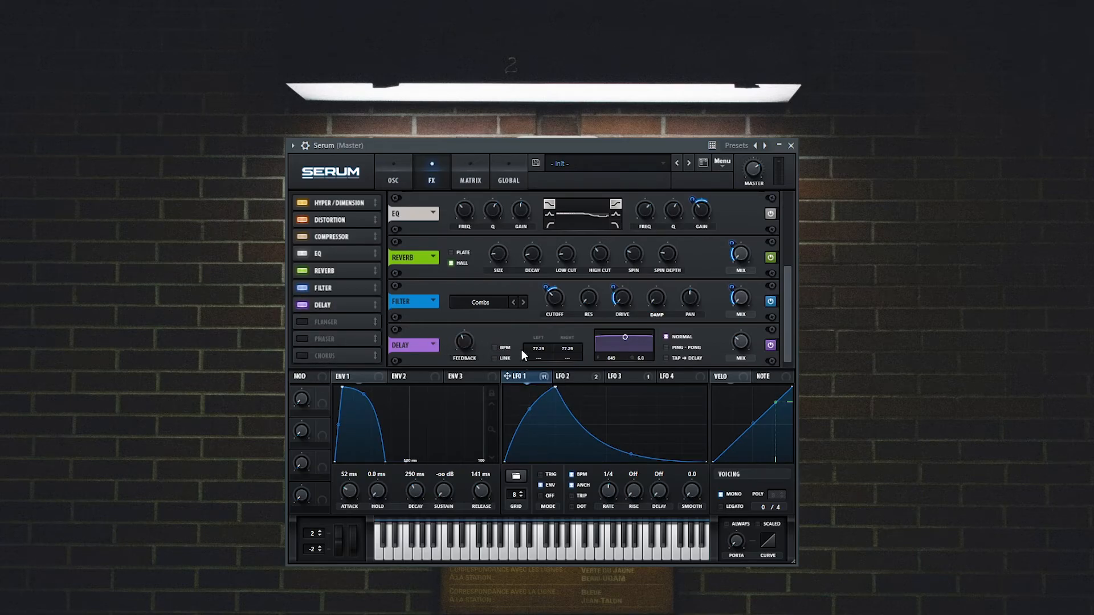
left_click_drag(536, 347, 535, 364)
left_click_drag(569, 346, 570, 373)
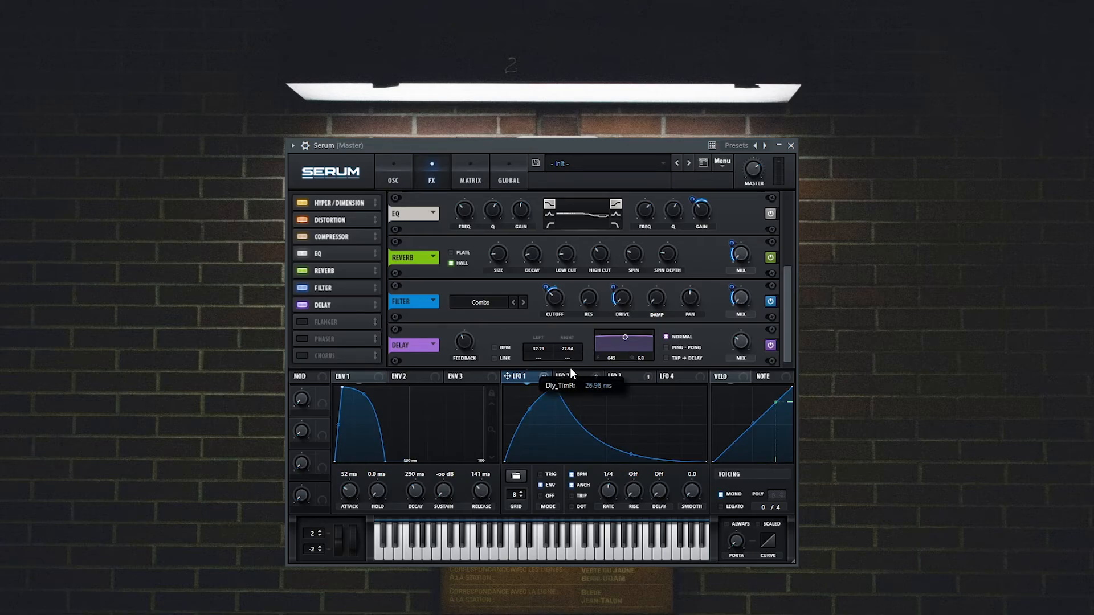
left_click_drag(570, 368, 570, 367)
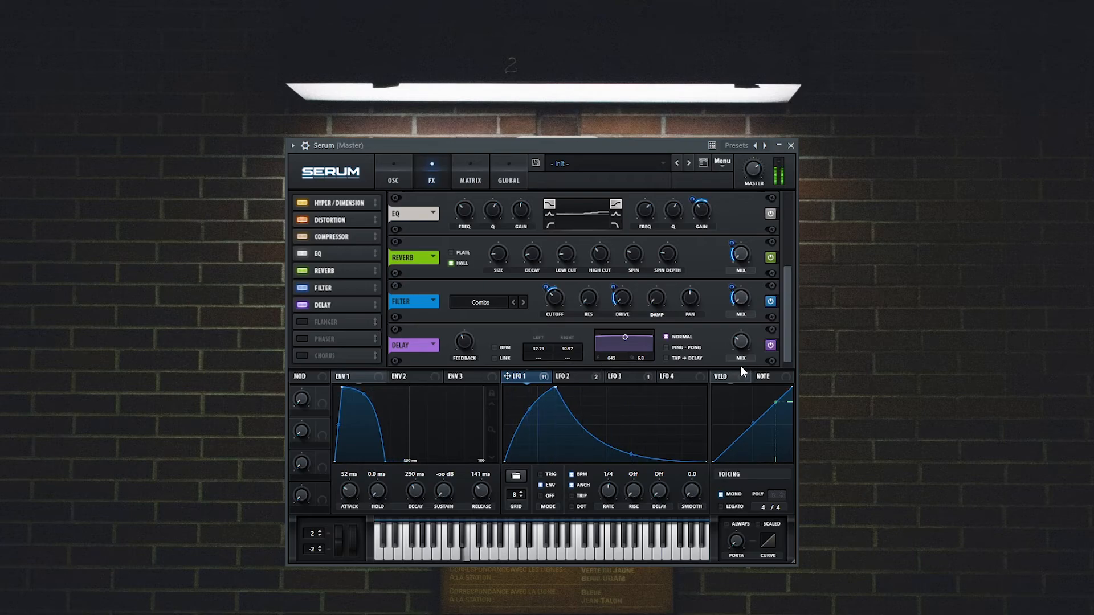
Narrow the delay's filter band and adjust the delay mix
left_click_drag(627, 337, 631, 350)
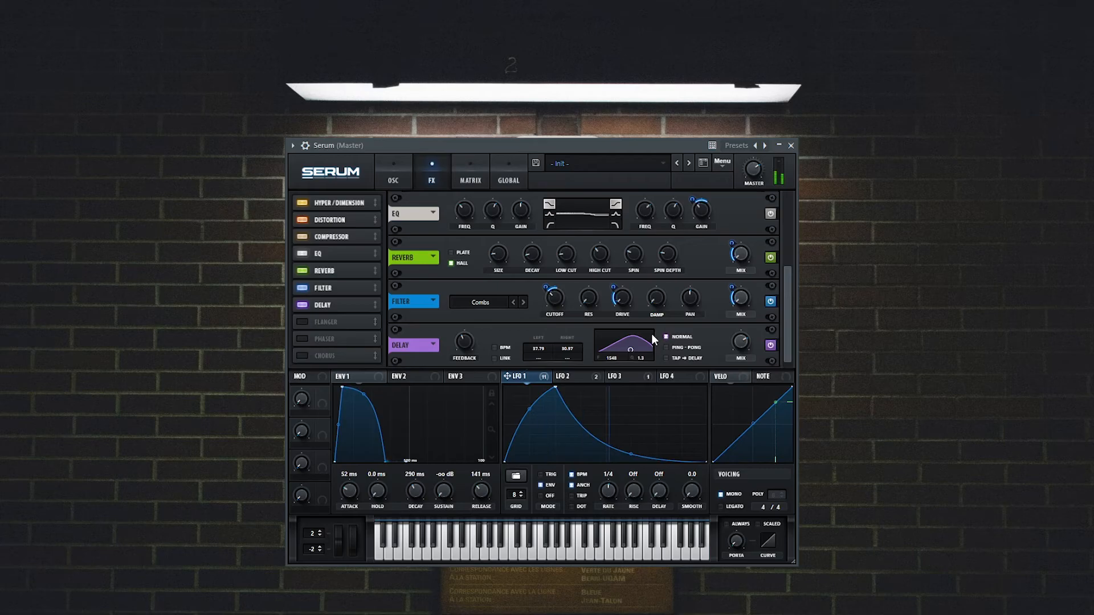
left_click_drag(632, 347, 627, 351)
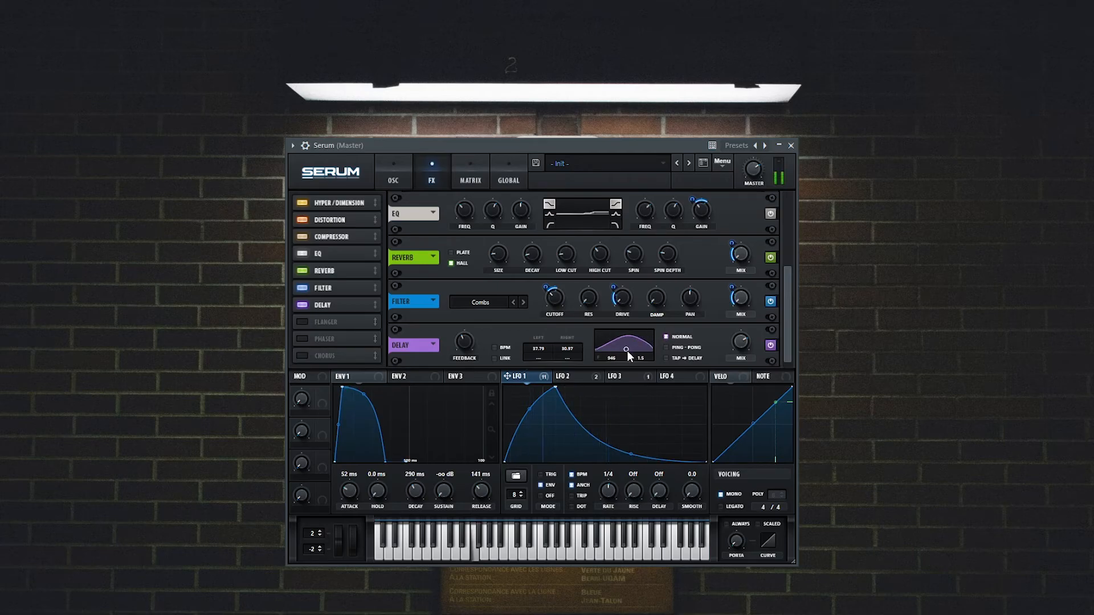
left_click_drag(730, 337, 727, 383)
left_click_drag(742, 336, 742, 334)
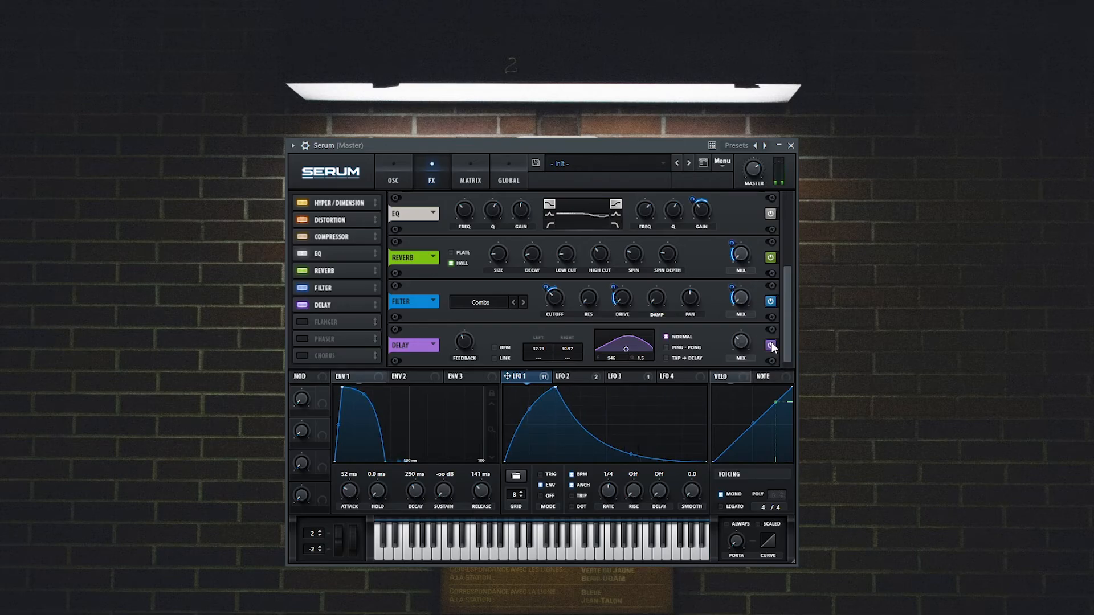
Enable the phaser directly after the delay and assign LFO 1 to its mix with a fine-tuned modulation amount
left_click(323, 338)
left_click_drag(323, 337, 333, 317)
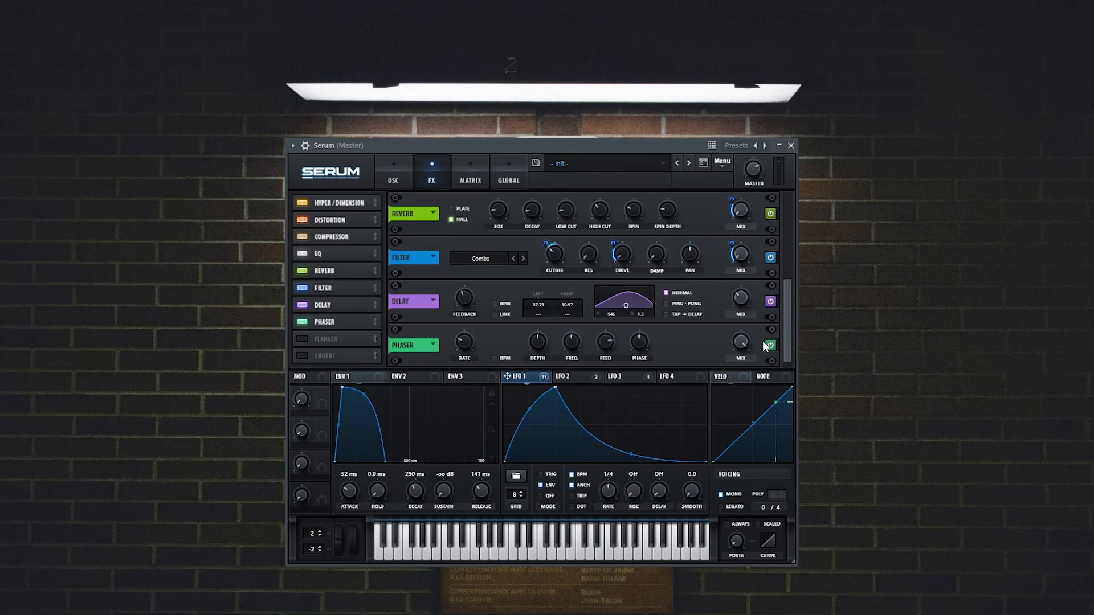
left_click_drag(727, 348, 740, 342)
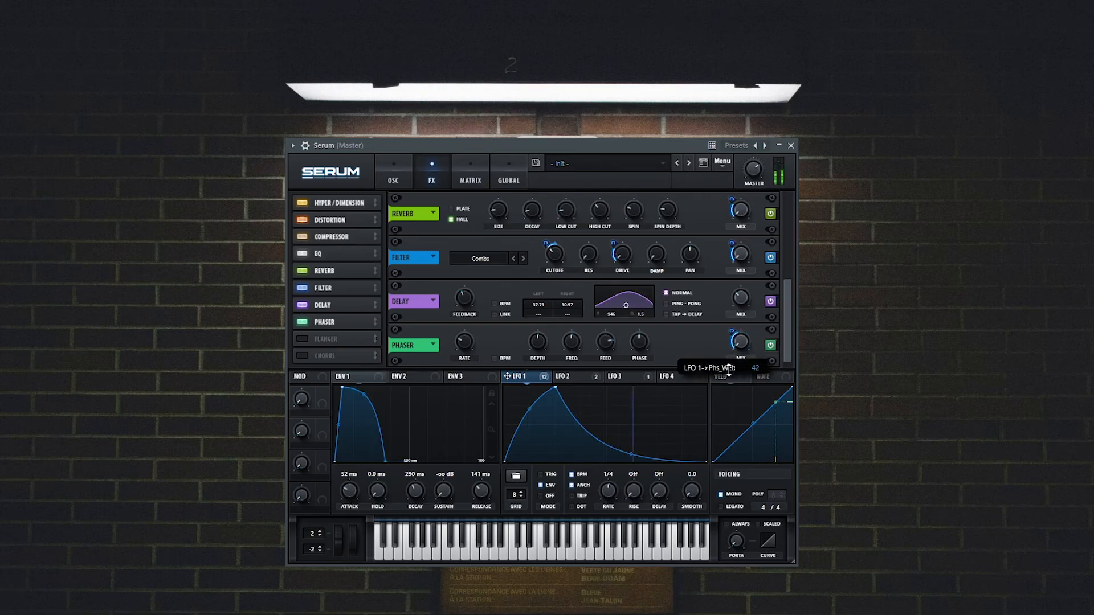
left_click_drag(729, 369, 727, 367)
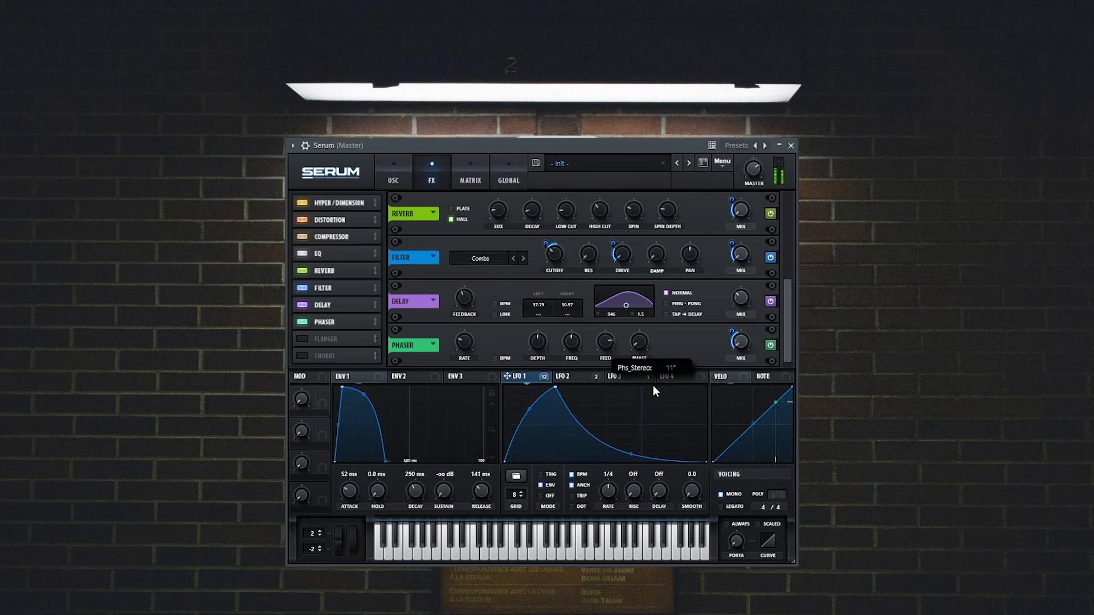
left_click_drag(741, 342, 746, 300)
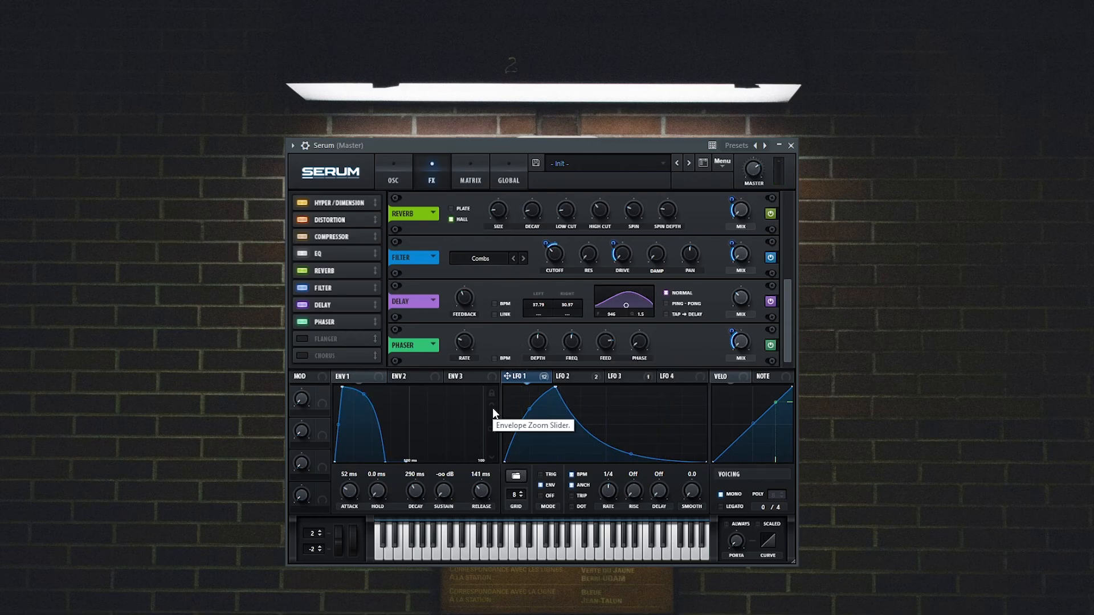
Return to the oscillators, adjust oscillator B's FM warp amount with LFO 3 selected, and reselect LFO 1
left_click(392, 181)
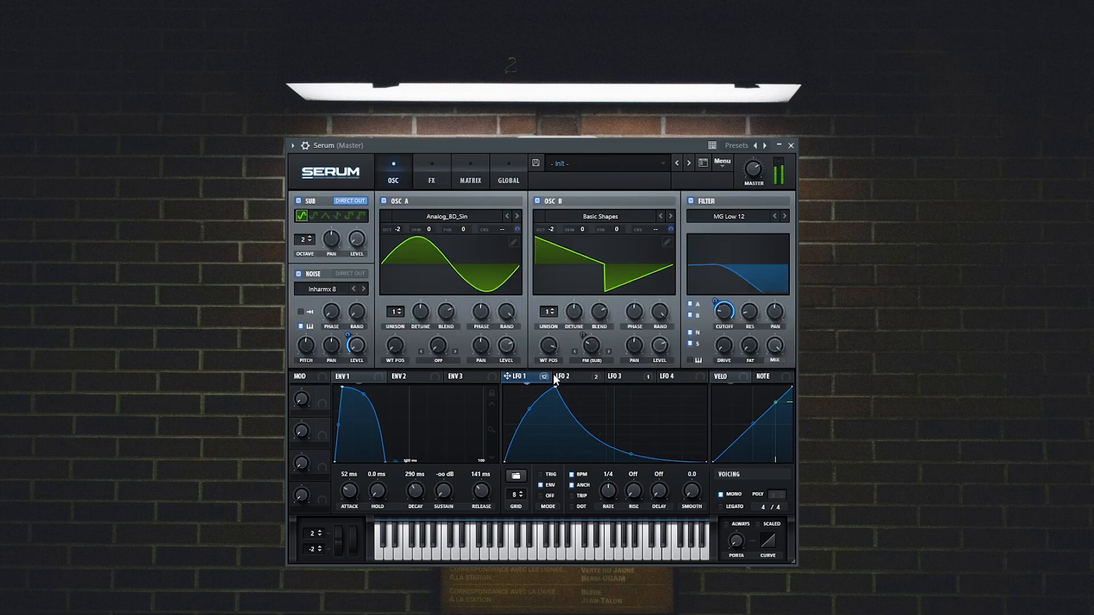
left_click(582, 378)
left_click(621, 377)
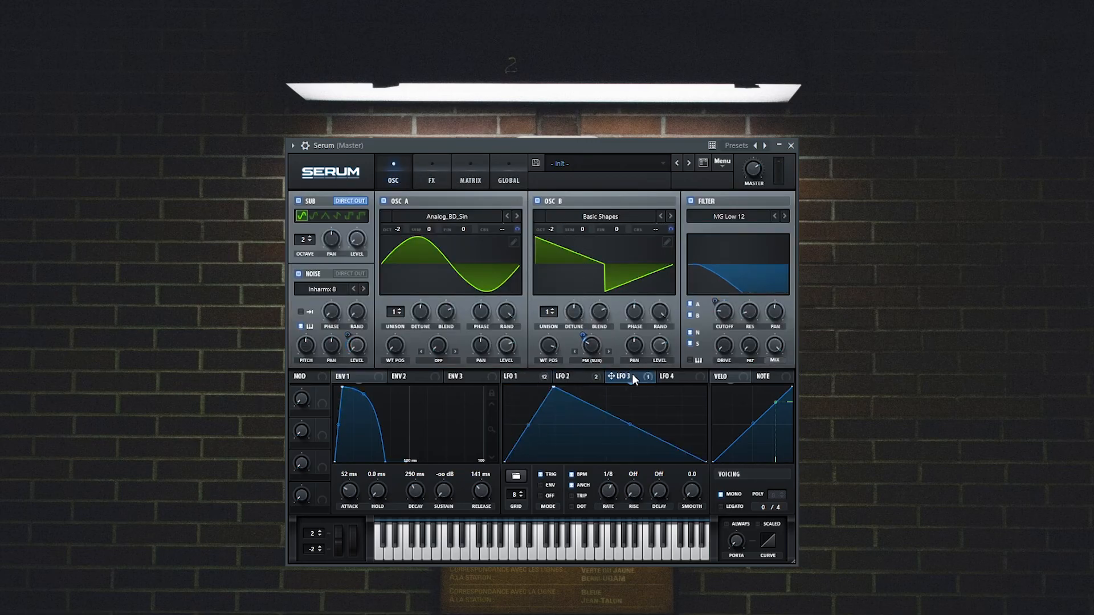
mouse_move(596, 349)
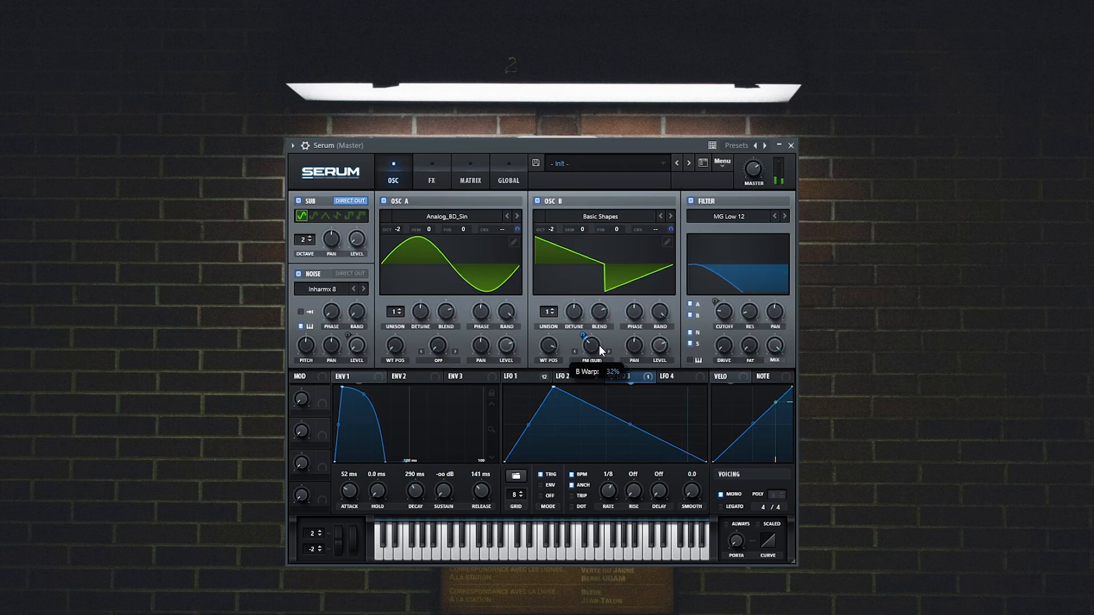
left_click_drag(601, 337, 598, 348)
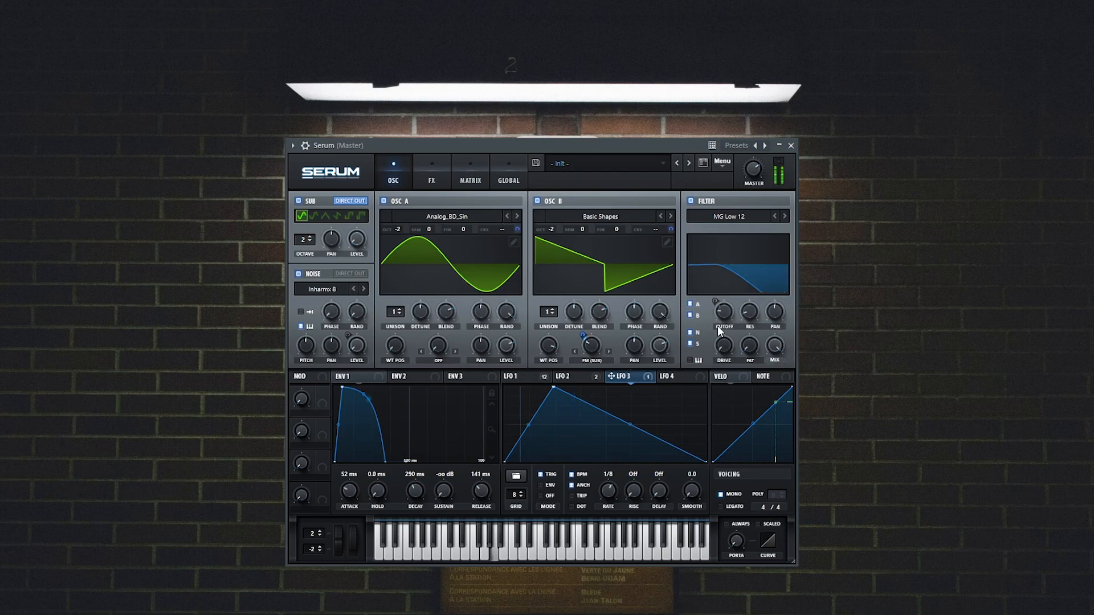
left_click_drag(524, 379, 720, 313)
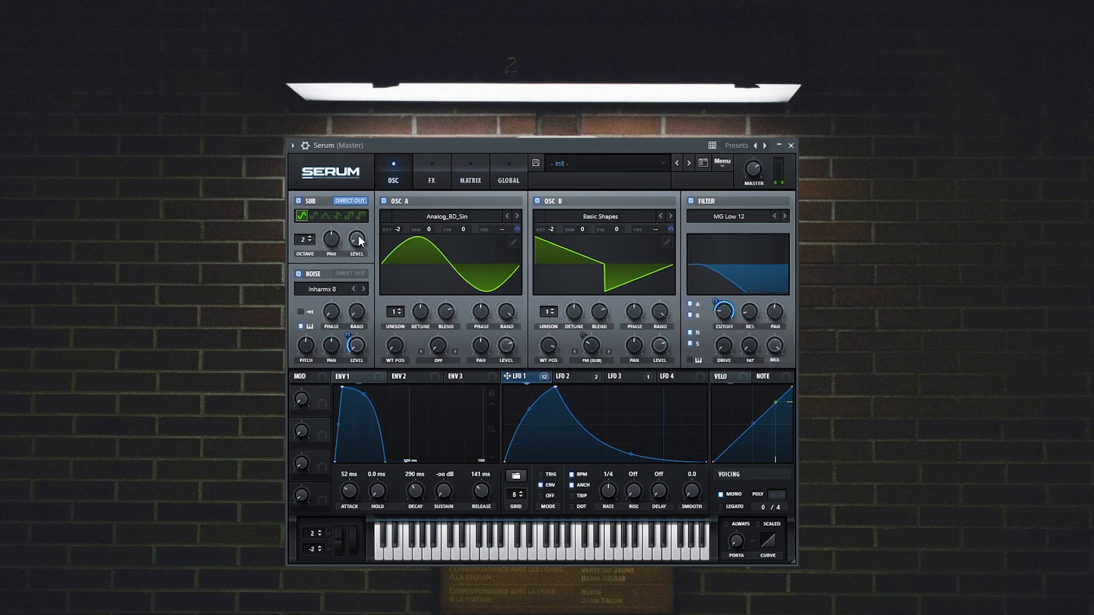
Compare the sub oscillator at octaves 0, 1 and 2, and set it to octave 1
left_click(311, 241)
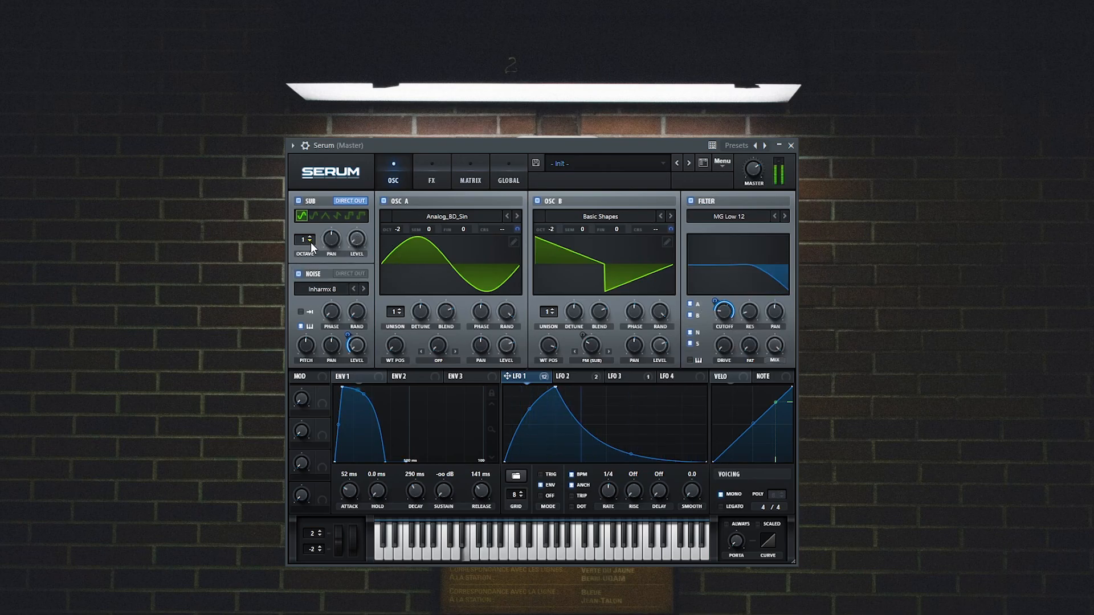
left_click(310, 241)
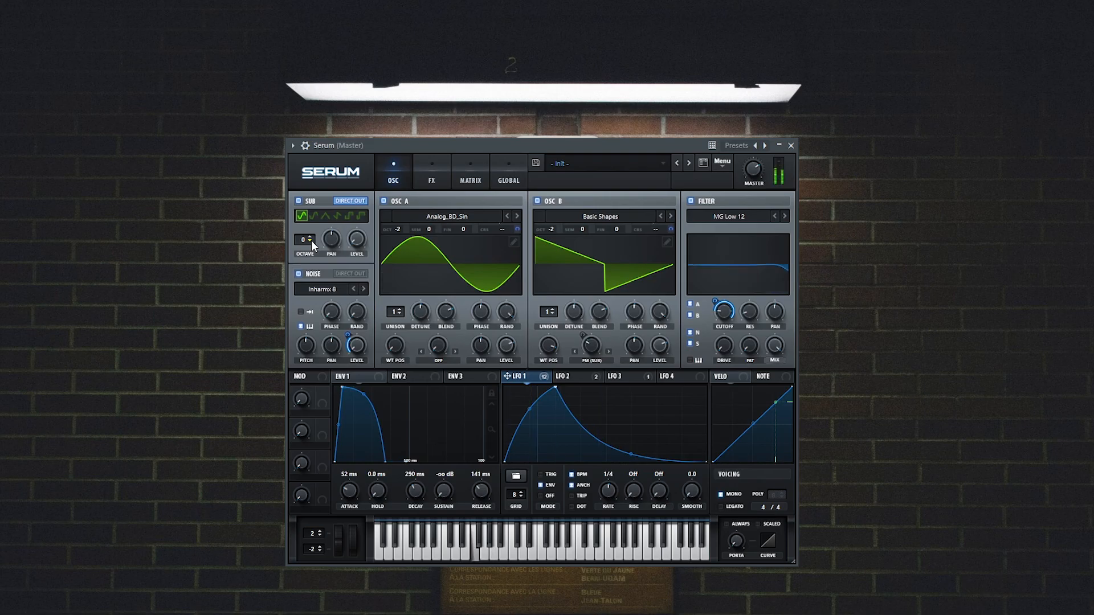
left_click(311, 237)
left_click(311, 237)
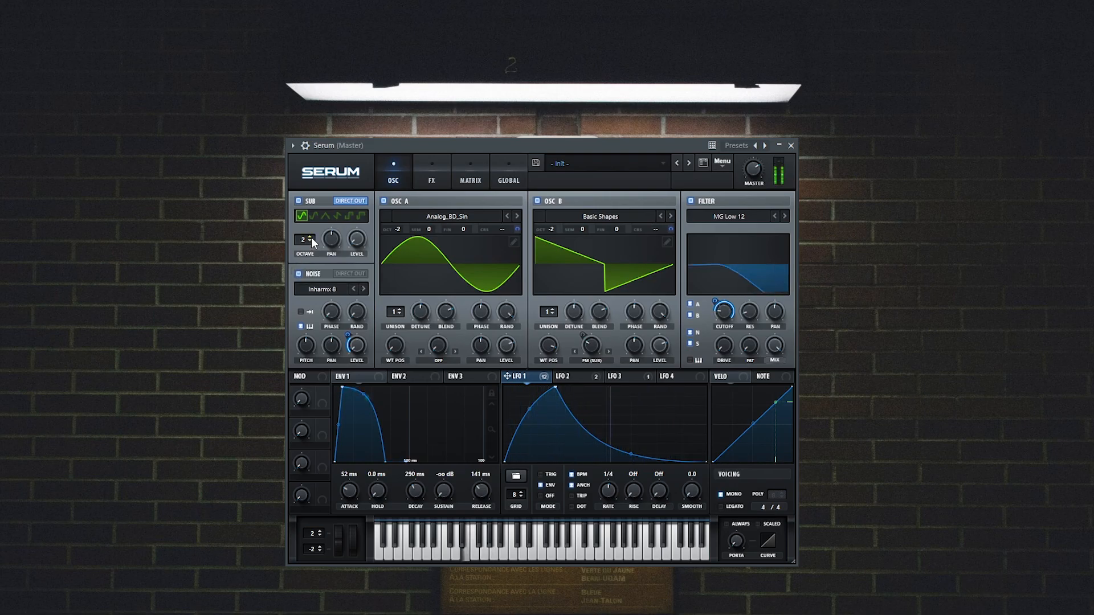
left_click(312, 240)
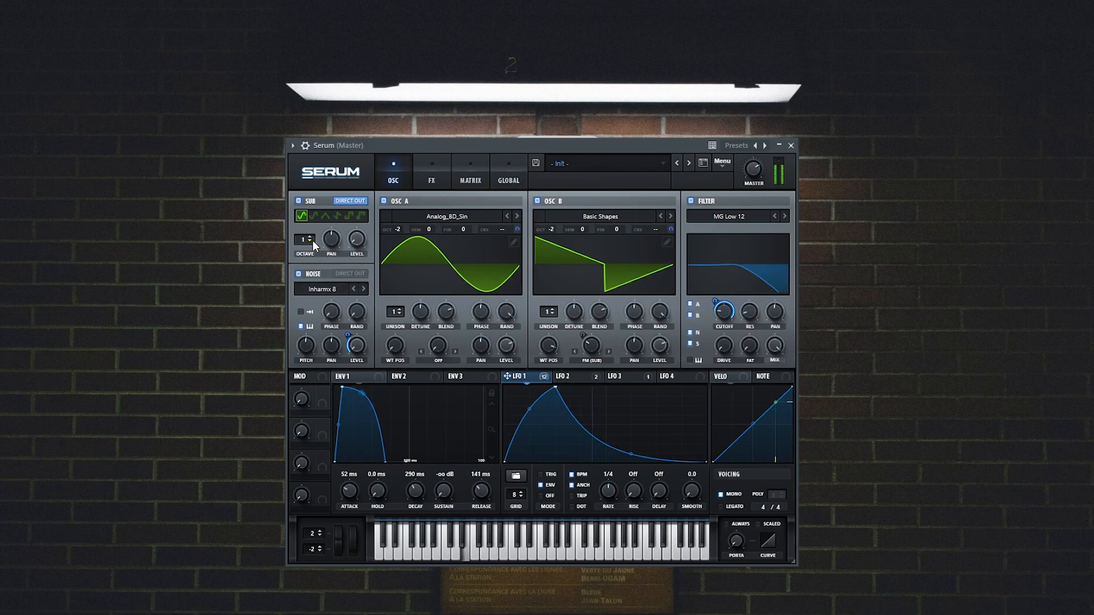